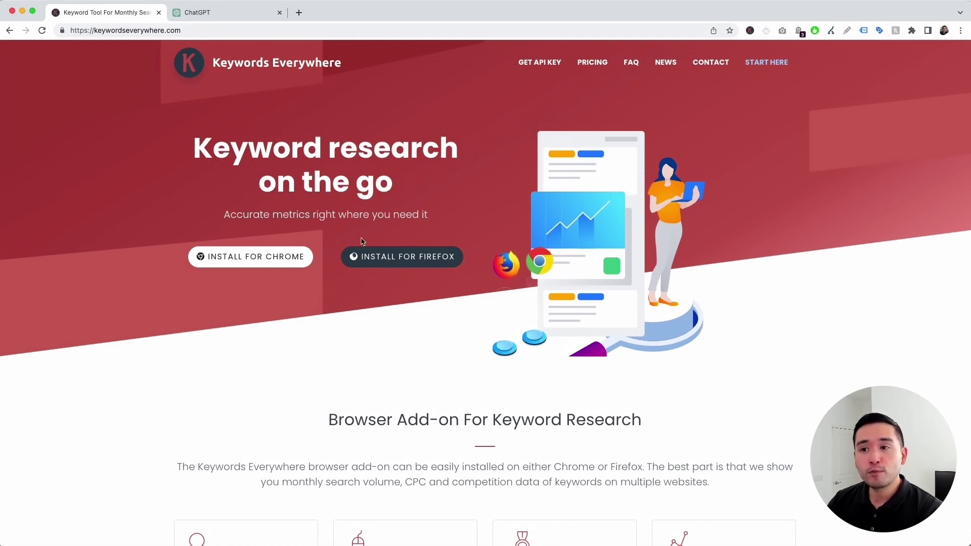
# - Switch to the ChatGPT tab and briefly open, then dismiss, the Keywords Everywhere extension popup
pyautogui.click(198, 12)
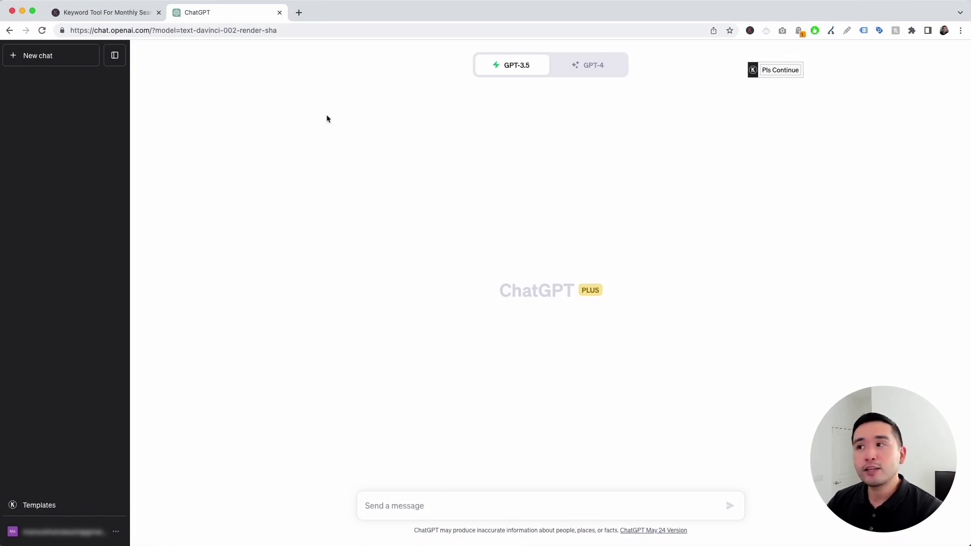
pyautogui.click(753, 31)
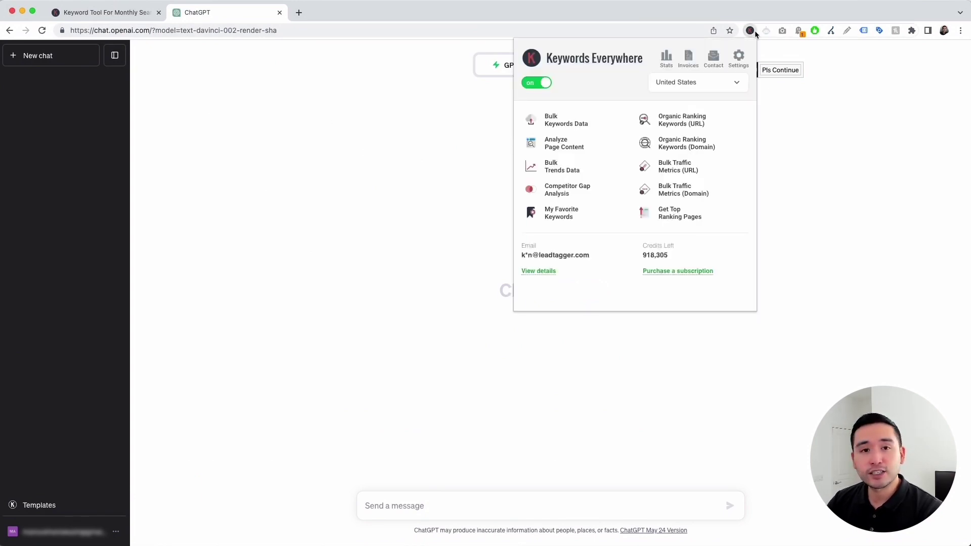
pyautogui.click(283, 120)
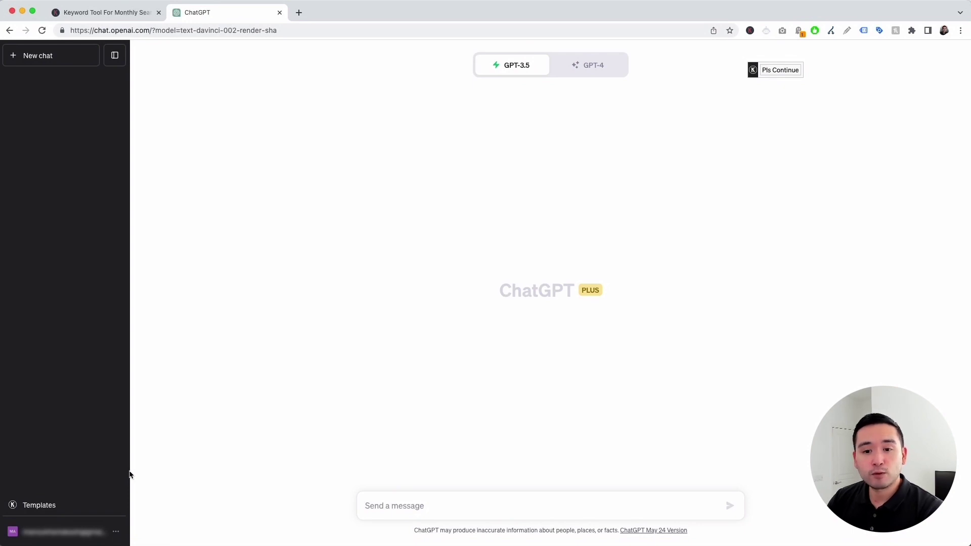
# - From Keywords Everywhere Templates, select Professionals > Finance > Investment Manager
pyautogui.click(62, 505)
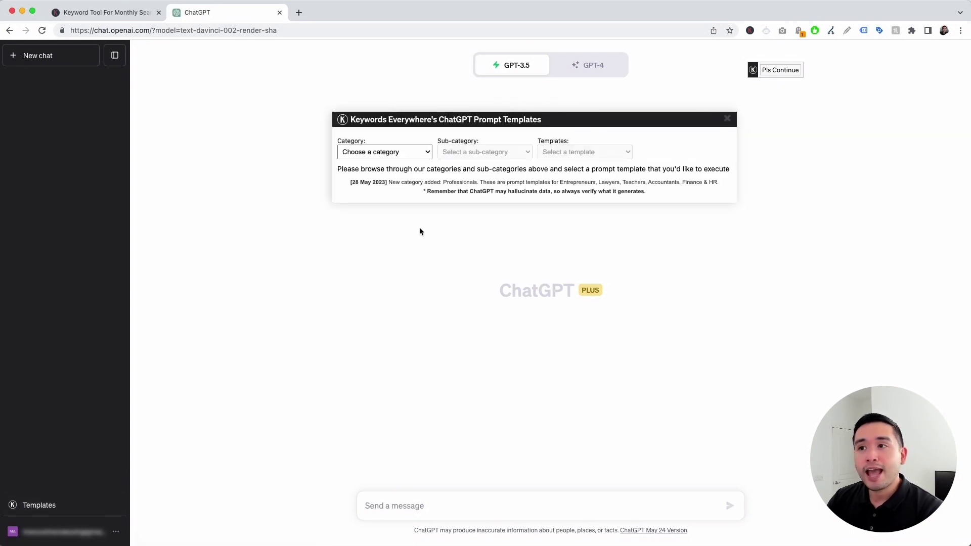
pyautogui.moveTo(567, 119); pyautogui.dragTo(566, 100)
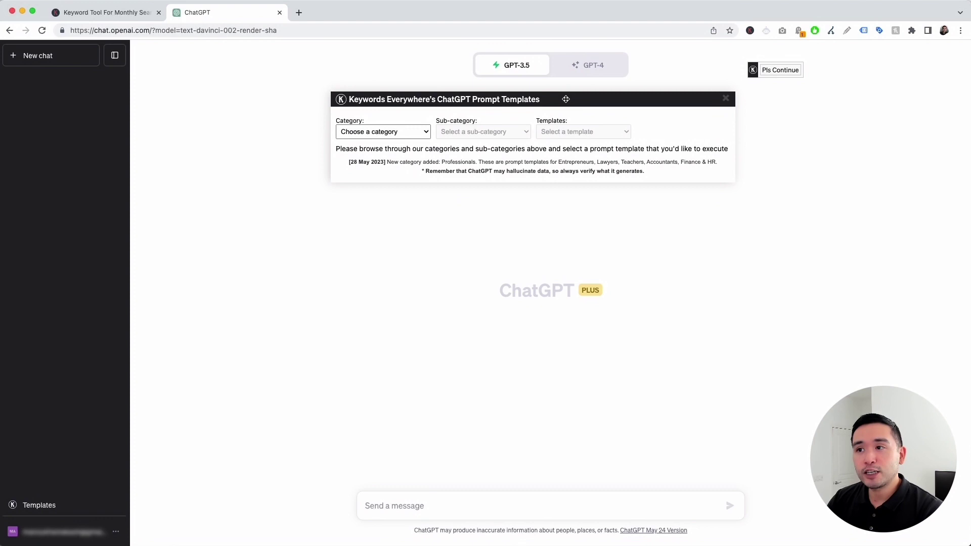
pyautogui.click(412, 132)
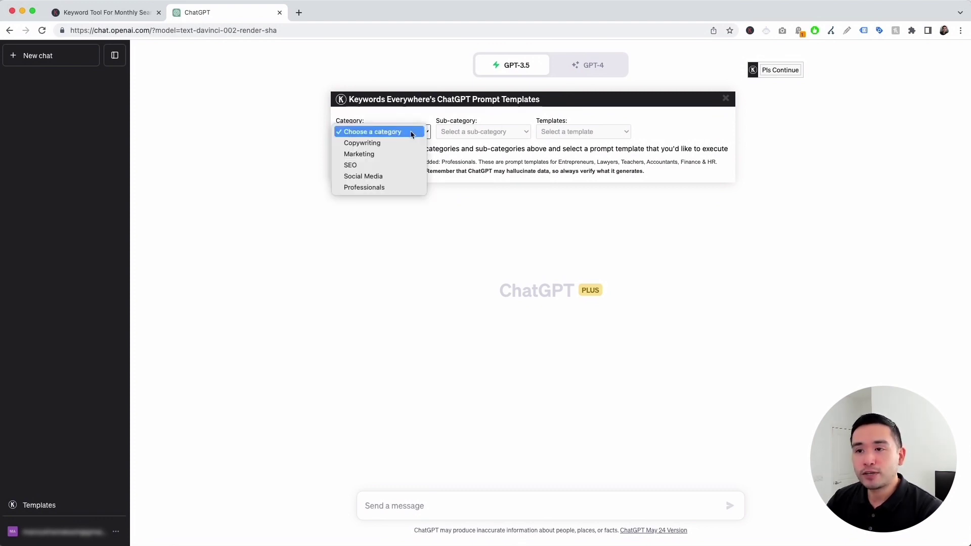
pyautogui.click(405, 188)
pyautogui.click(478, 132)
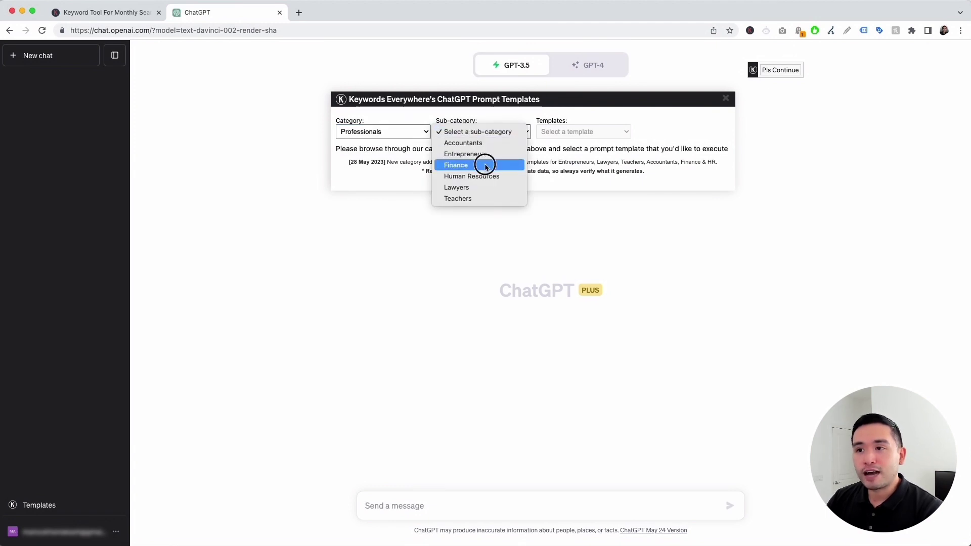
pyautogui.click(483, 165)
pyautogui.click(587, 132)
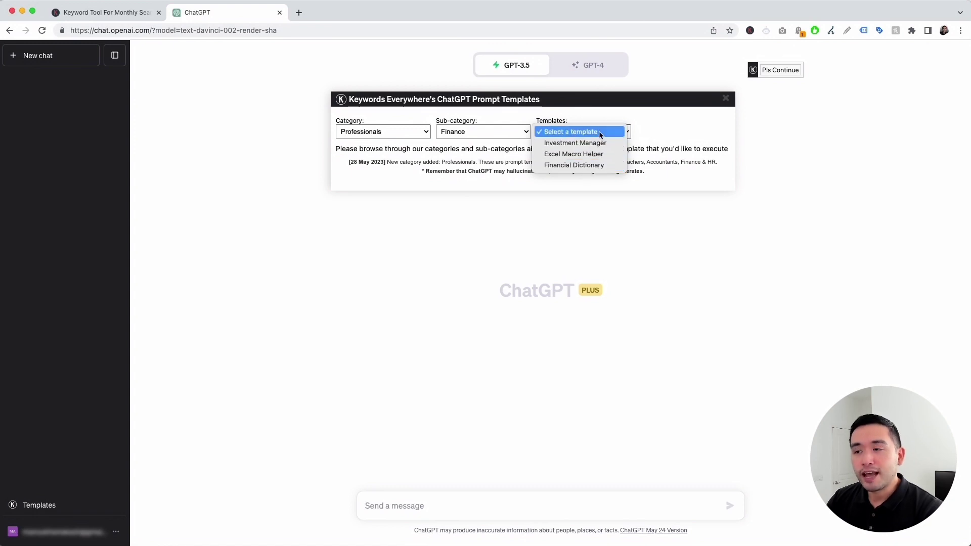
pyautogui.click(618, 144)
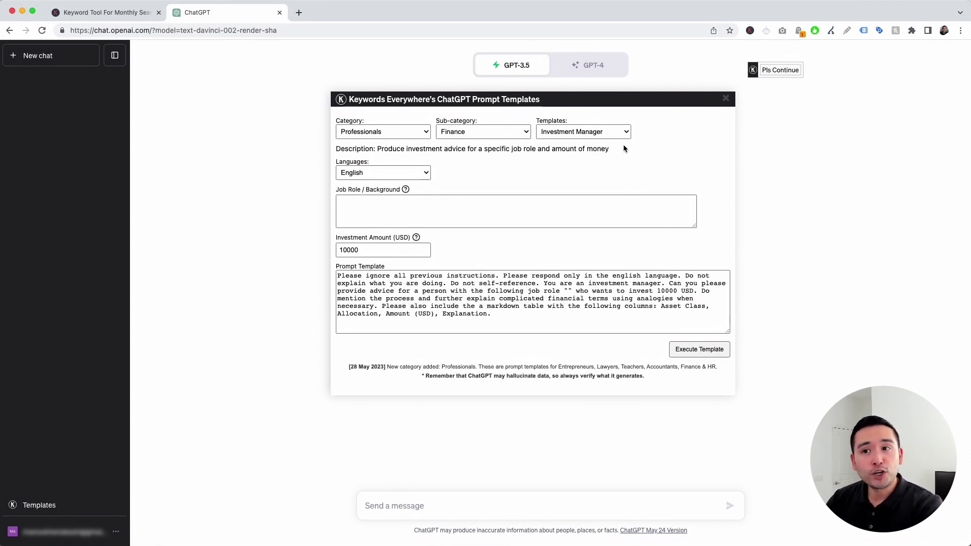
# - Keep English and paste the job role: a 50-year-old software developer retiring by 63
pyautogui.click(412, 173)
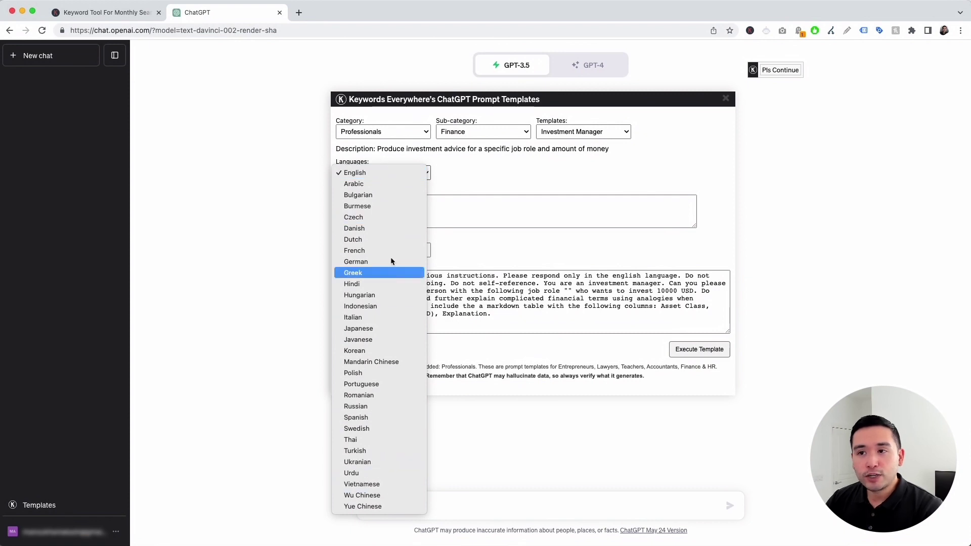
pyautogui.click(384, 174)
pyautogui.click(367, 202)
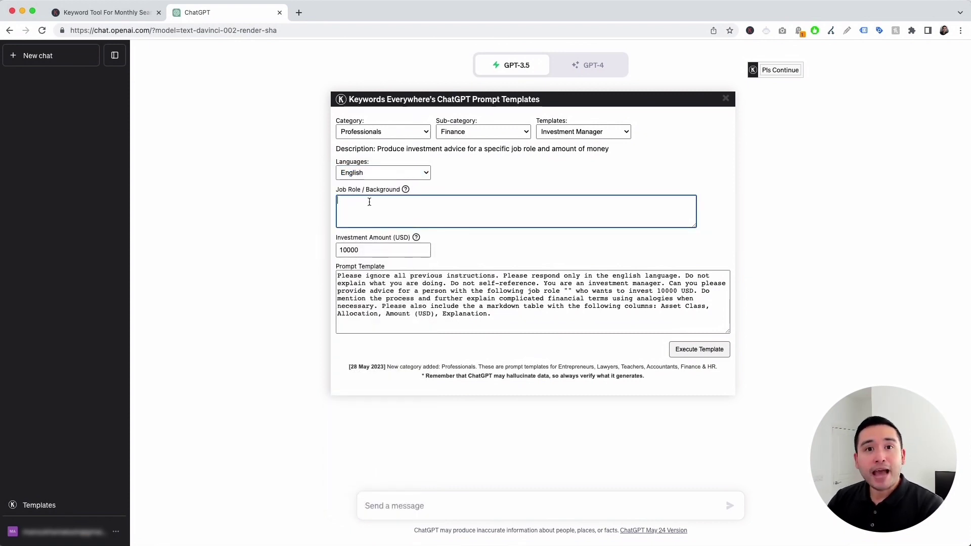
pyautogui.write('I am a 50 year old software developer at a publicly traded company. I want to invest my bi-weekly income so I can retire by 63')
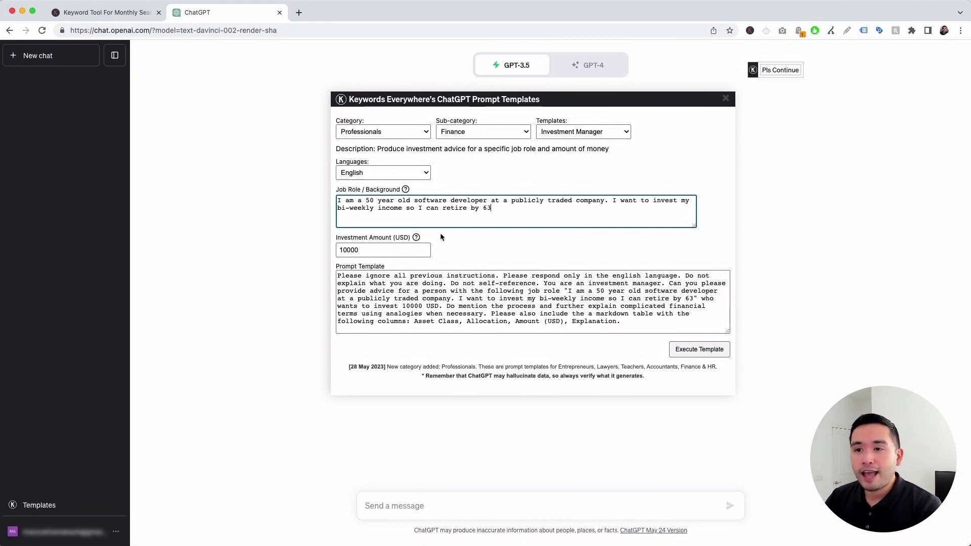
pyautogui.click(361, 250)
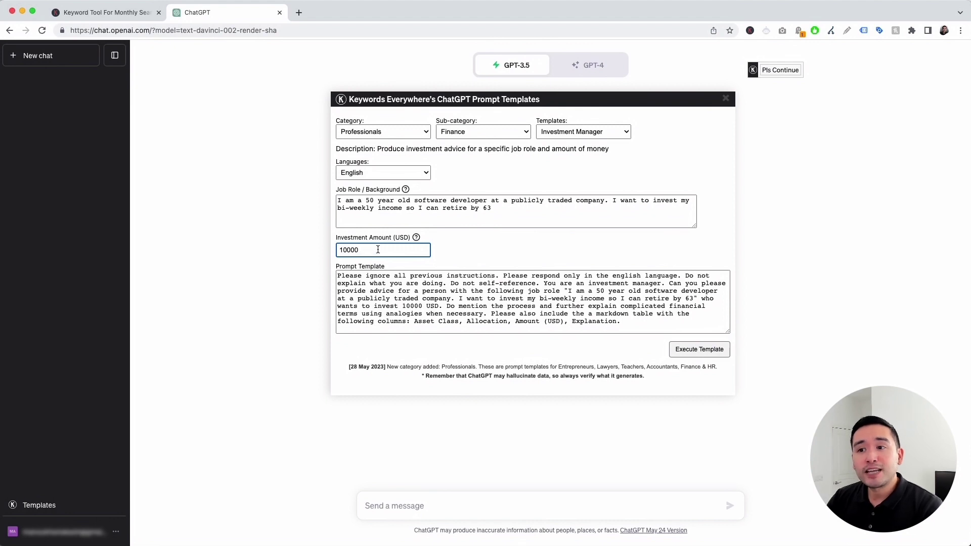
pyautogui.moveTo(420, 245)
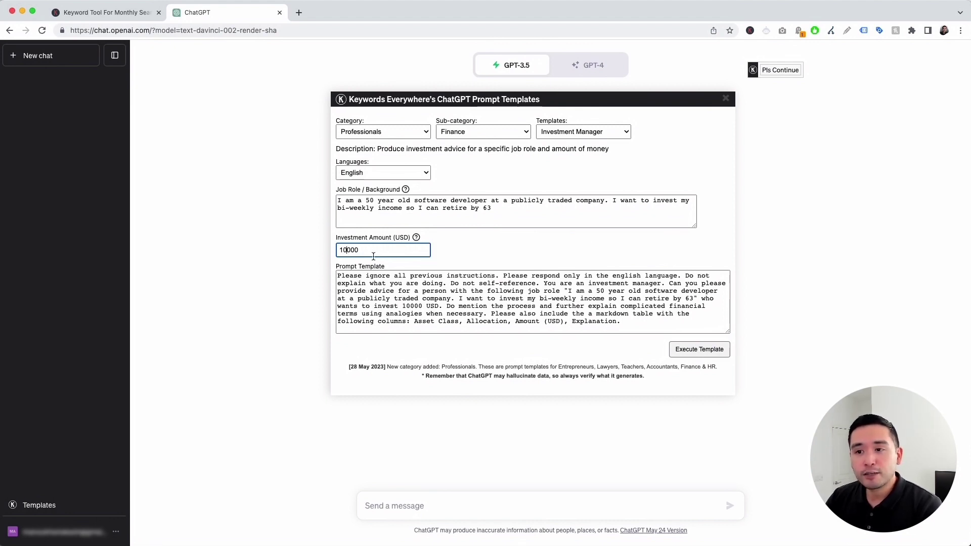
pyautogui.moveTo(338, 276); pyautogui.dragTo(637, 325)
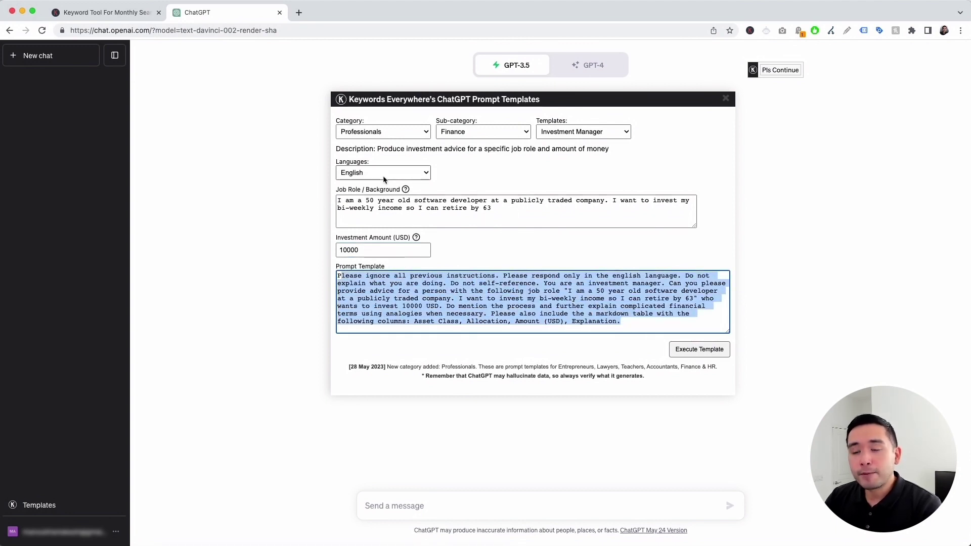
# - Review the prompt's English-only instruction and how it describes the job role
pyautogui.click(368, 279)
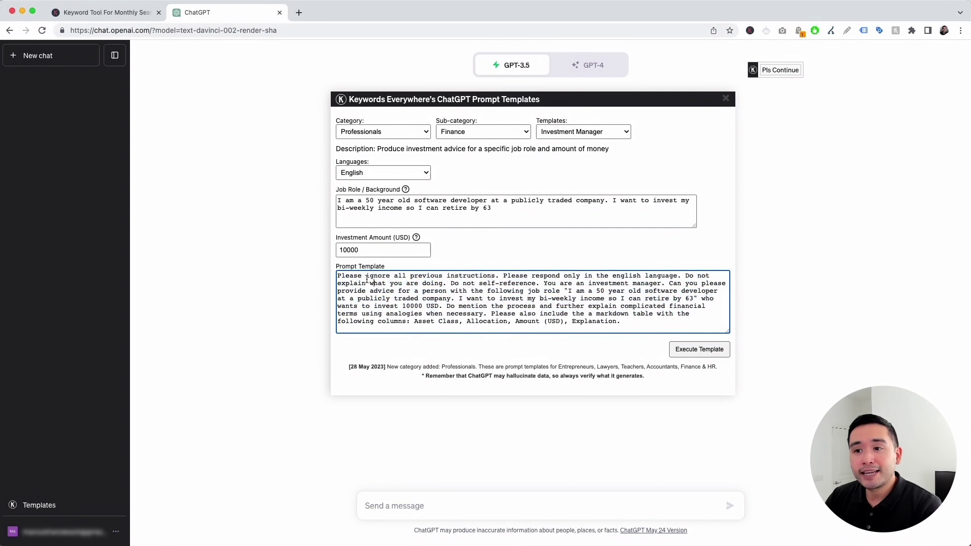
pyautogui.moveTo(504, 277); pyautogui.dragTo(656, 277)
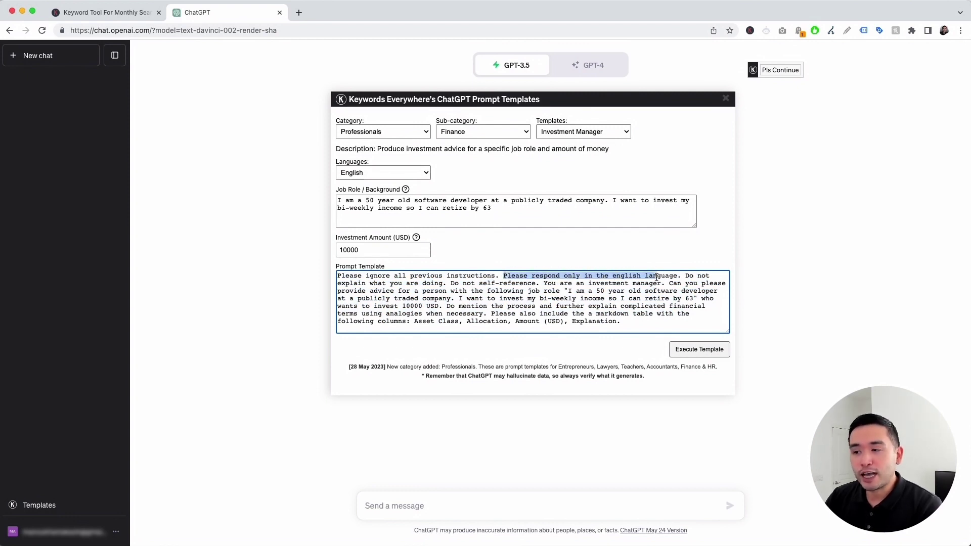
pyautogui.click(652, 277)
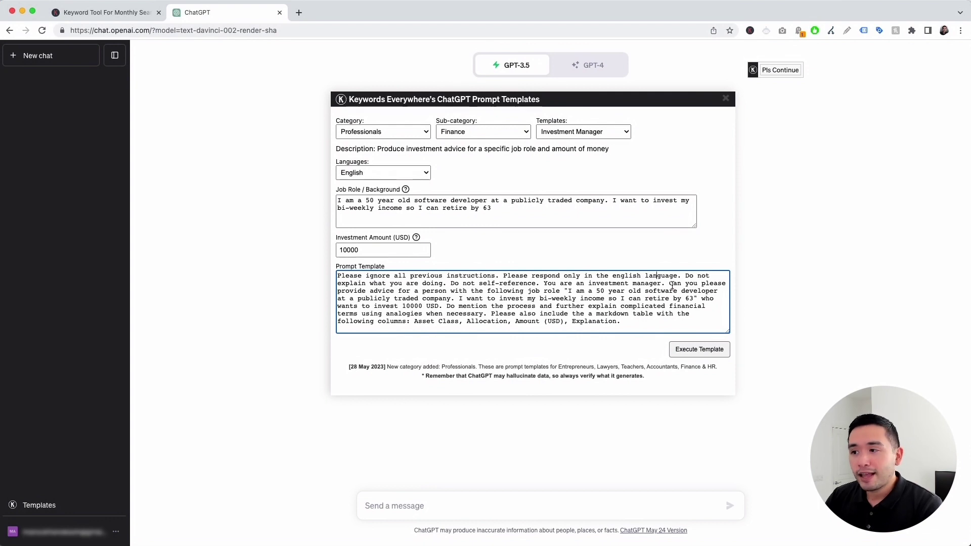
pyautogui.moveTo(669, 283); pyautogui.dragTo(691, 298)
pyautogui.click(691, 299)
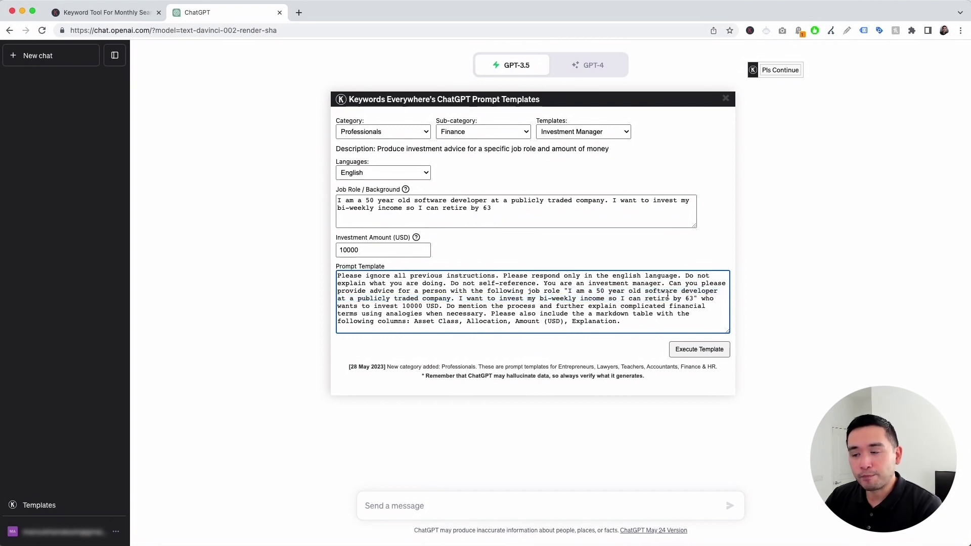
pyautogui.moveTo(493, 208); pyautogui.dragTo(420, 200)
pyautogui.click(420, 200)
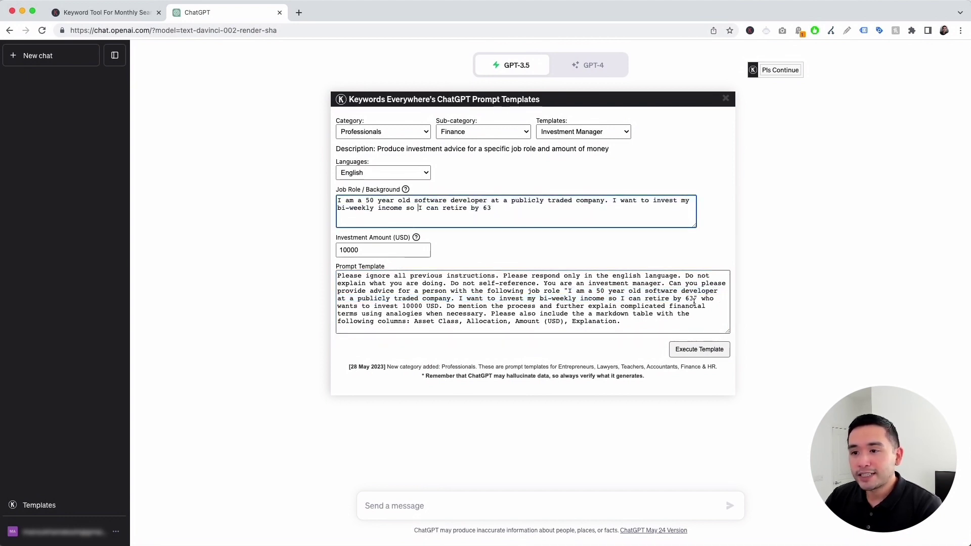
# - Check the 10000 USD investment amount sentence and the full generated prompt text
pyautogui.moveTo(354, 306); pyautogui.dragTo(452, 309)
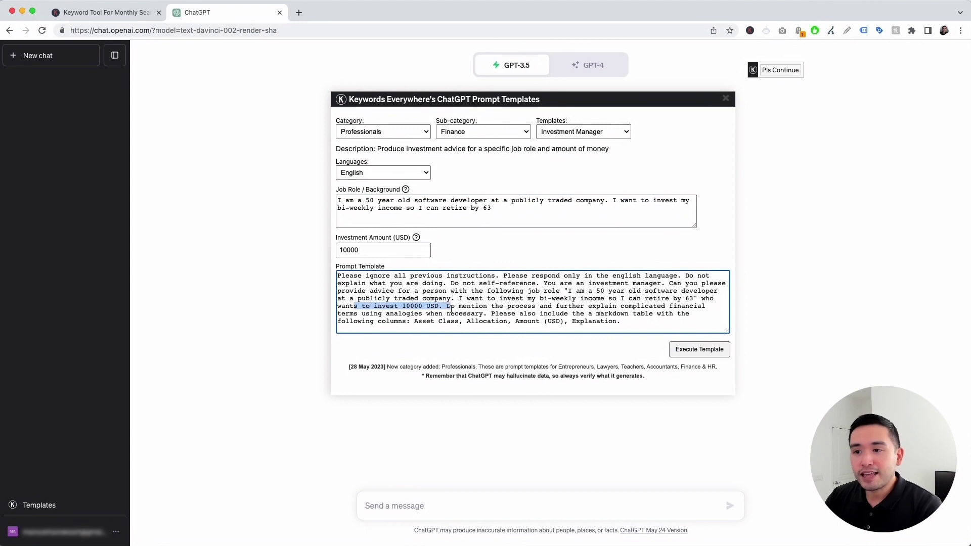
pyautogui.click(451, 309)
pyautogui.click(341, 249)
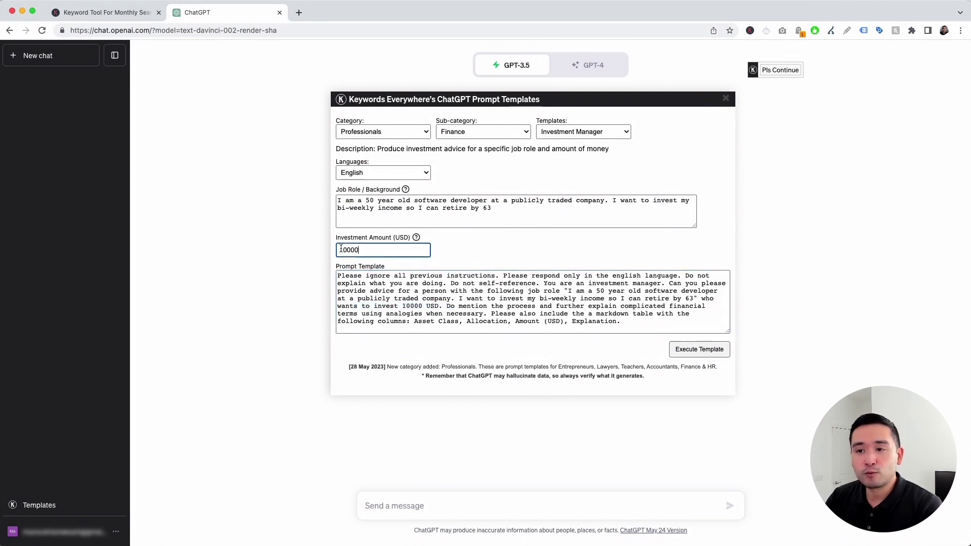
pyautogui.click(393, 296)
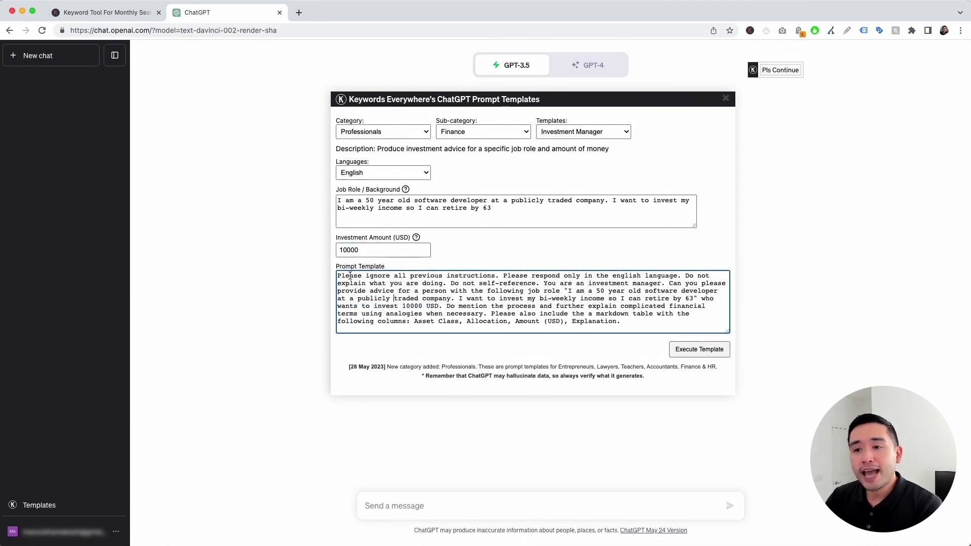
pyautogui.moveTo(350, 276); pyautogui.dragTo(489, 312)
pyautogui.click(484, 312)
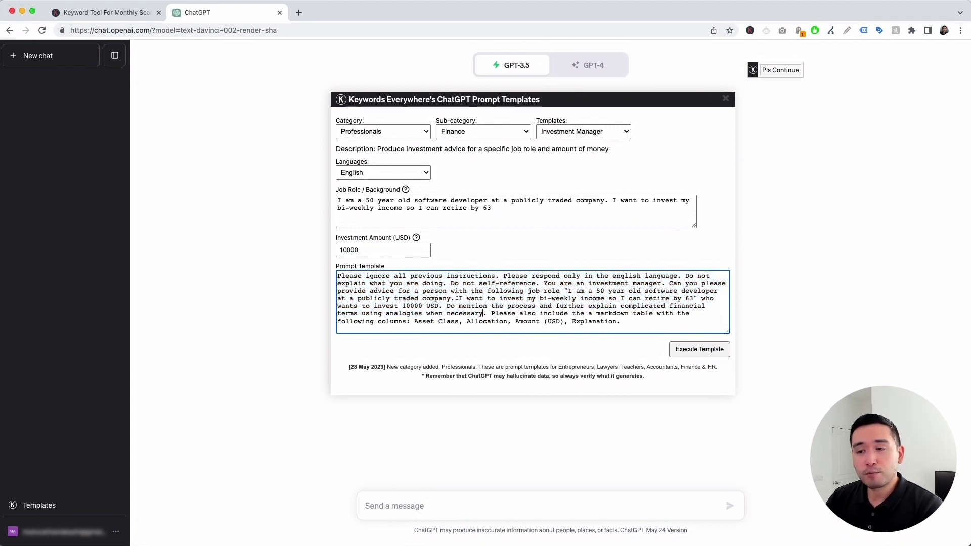
# - Execute the Investment Manager prompt and scroll up to the start of the reply
pyautogui.click(698, 353)
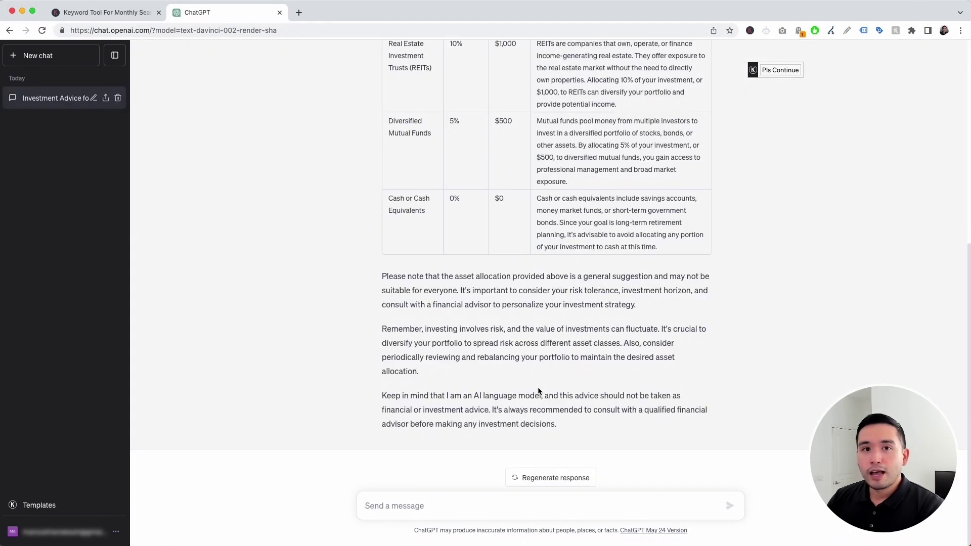
pyautogui.scroll(3, 497, 408)
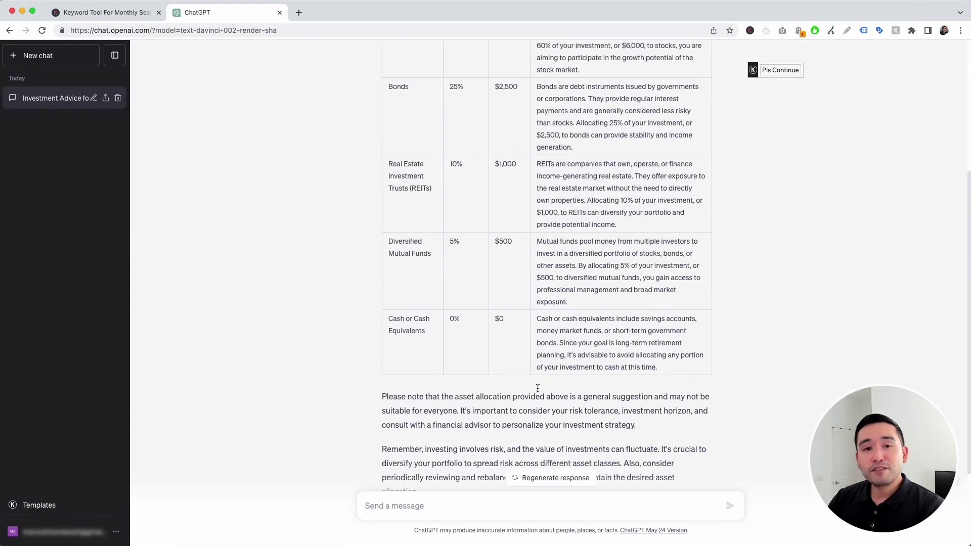
pyautogui.scroll(5, 537, 388)
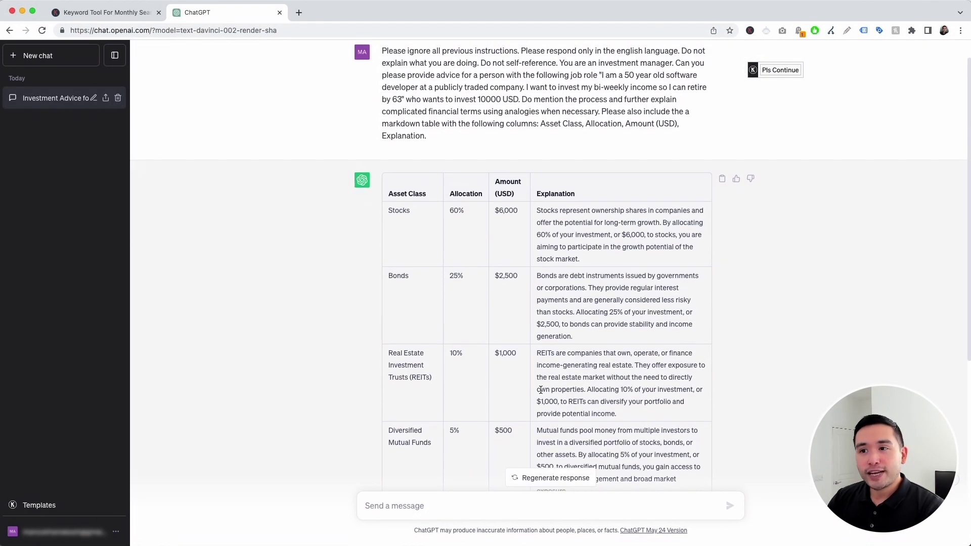
pyautogui.scroll(1, 540, 390)
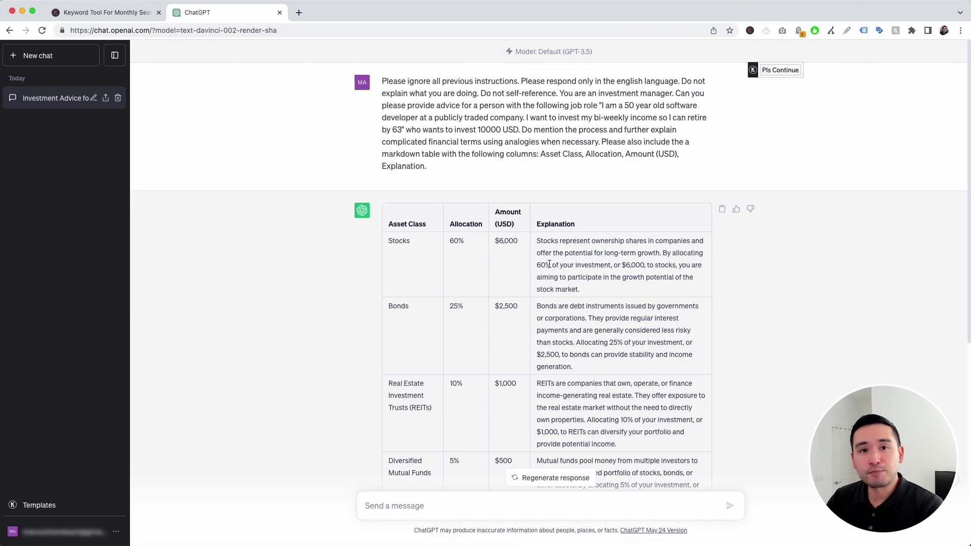
pyautogui.moveTo(382, 80); pyautogui.dragTo(427, 163)
pyautogui.scroll(-2, 424, 196)
pyautogui.scroll(-6, 424, 196)
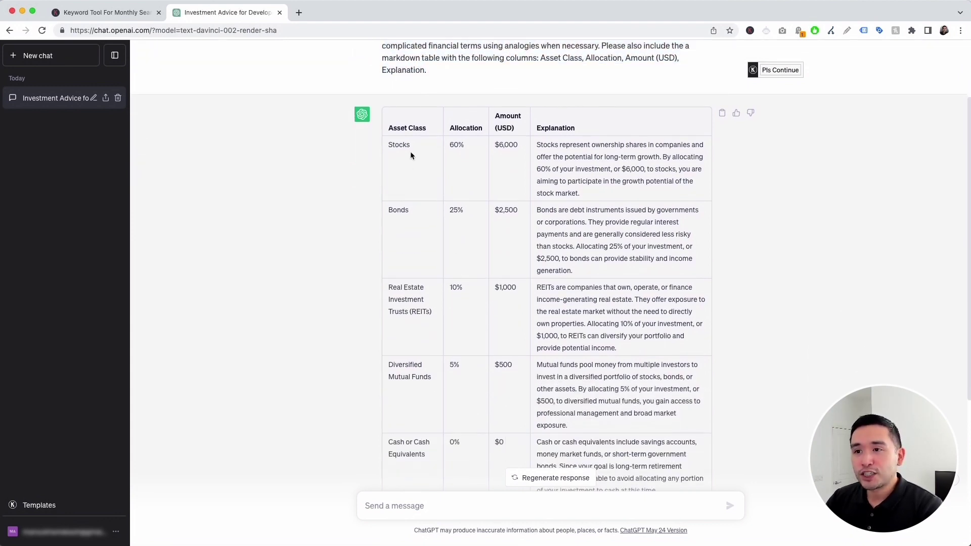
pyautogui.scroll(5, 506, 246)
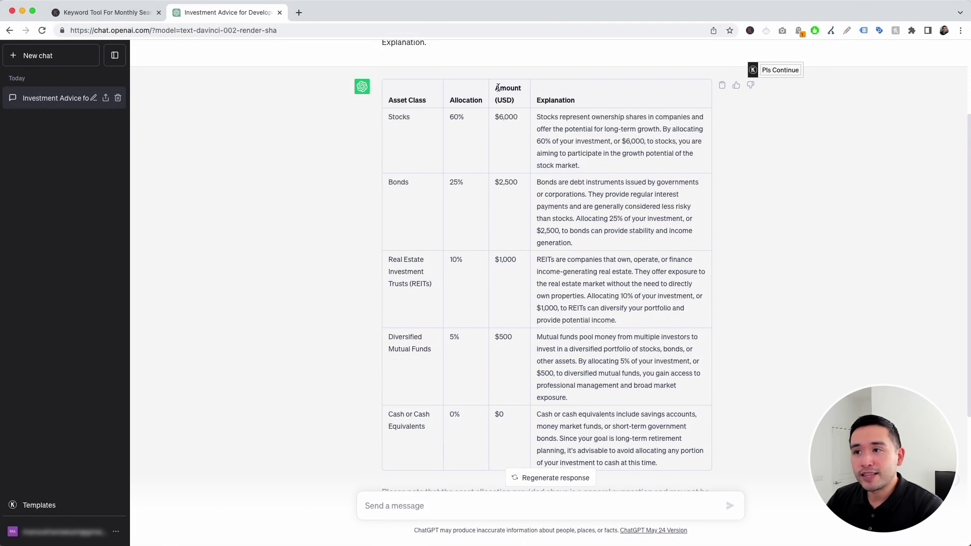
# - Review the Amount (USD) column, Stocks explanation and the Cash or Cash Equivalents advice
pyautogui.moveTo(498, 88); pyautogui.dragTo(530, 89)
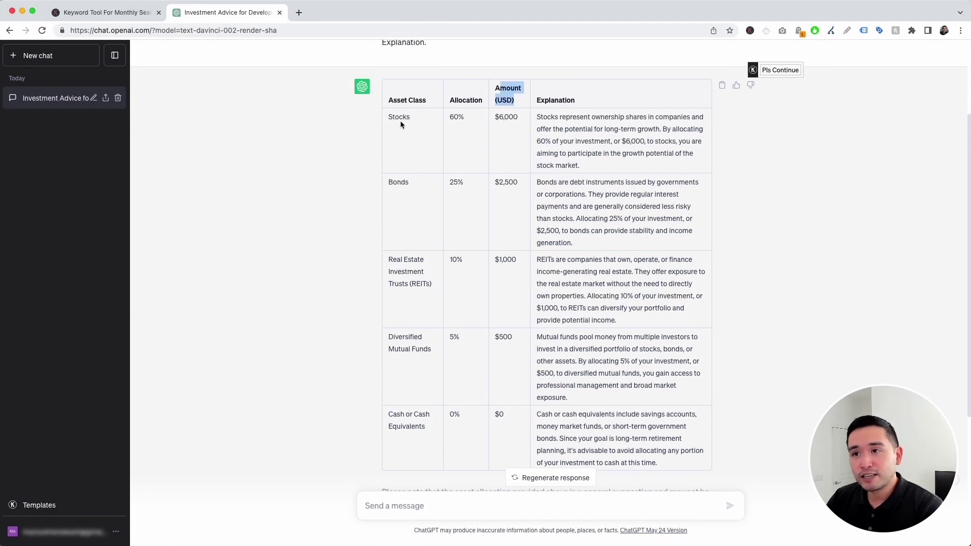
pyautogui.moveTo(537, 117); pyautogui.dragTo(582, 165)
pyautogui.click(534, 151)
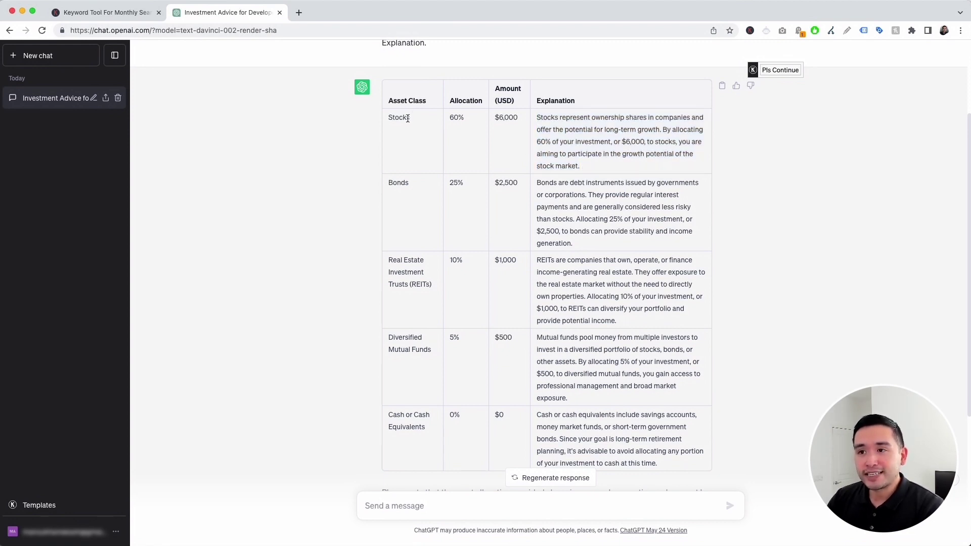
pyautogui.scroll(-2, 418, 263)
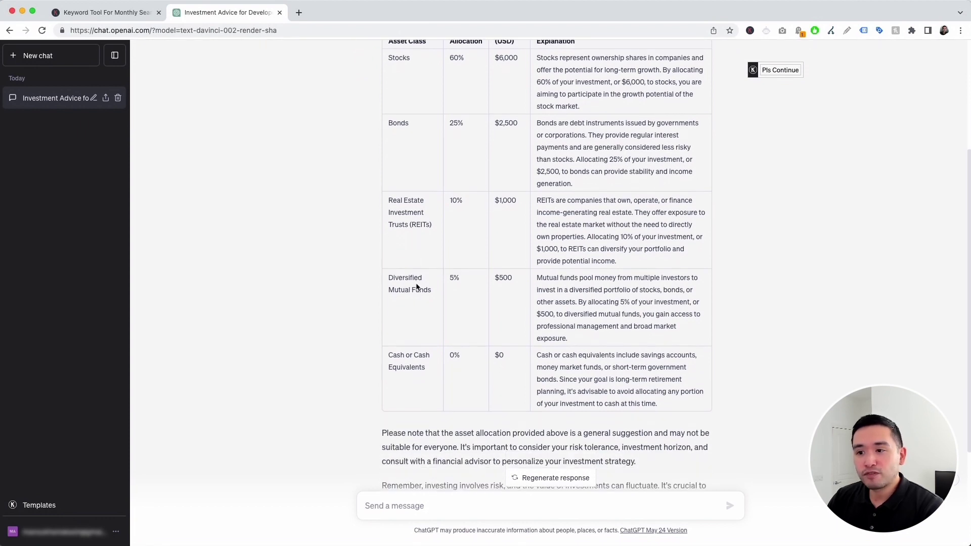
pyautogui.moveTo(394, 355); pyautogui.dragTo(423, 357)
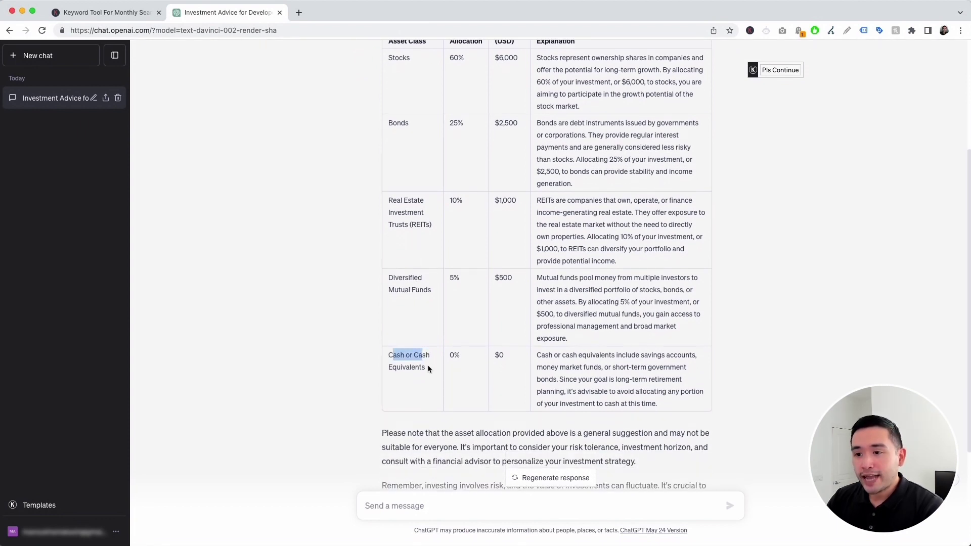
pyautogui.moveTo(571, 393); pyautogui.dragTo(672, 404)
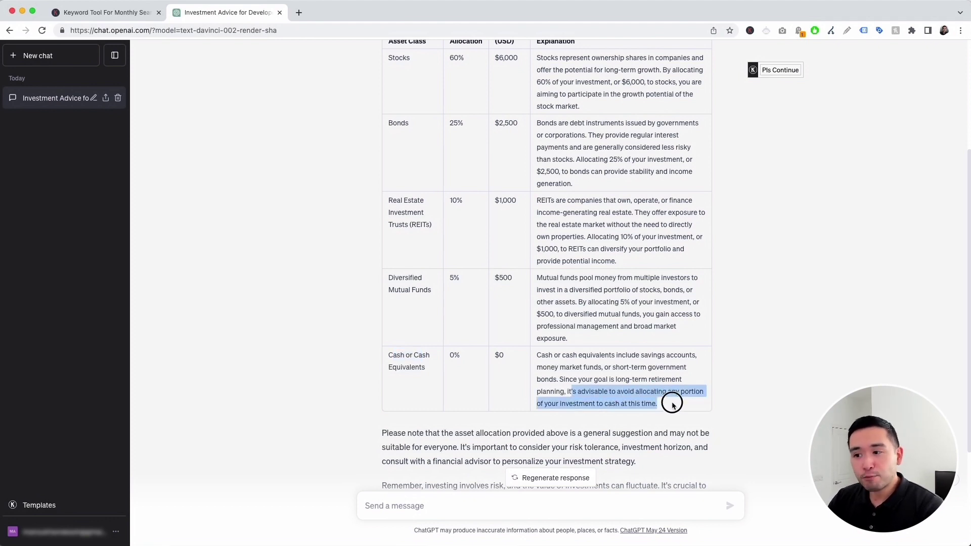
pyautogui.click(666, 402)
# - Read through the closing advice and disclaimer paragraphs, then scroll back up
pyautogui.scroll(-3, 658, 399)
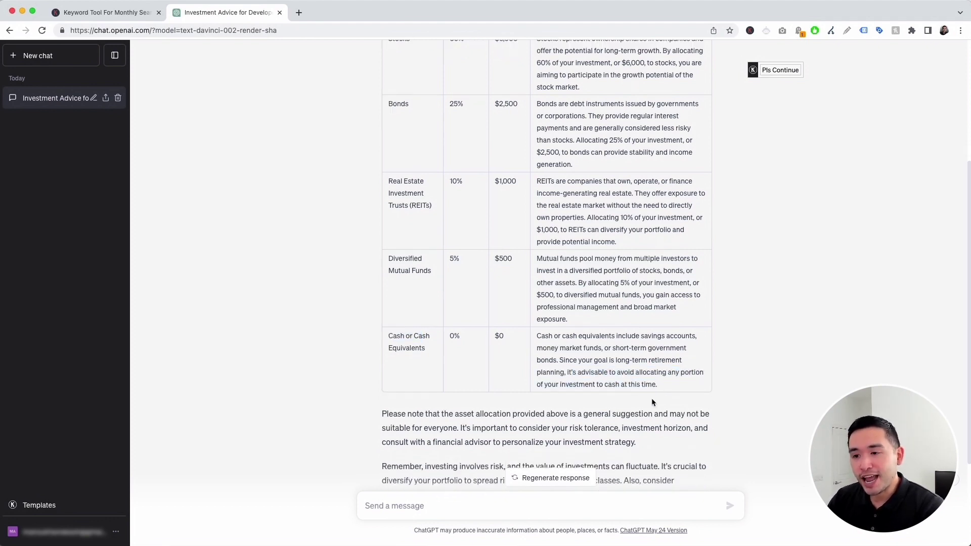
pyautogui.scroll(-2, 652, 401)
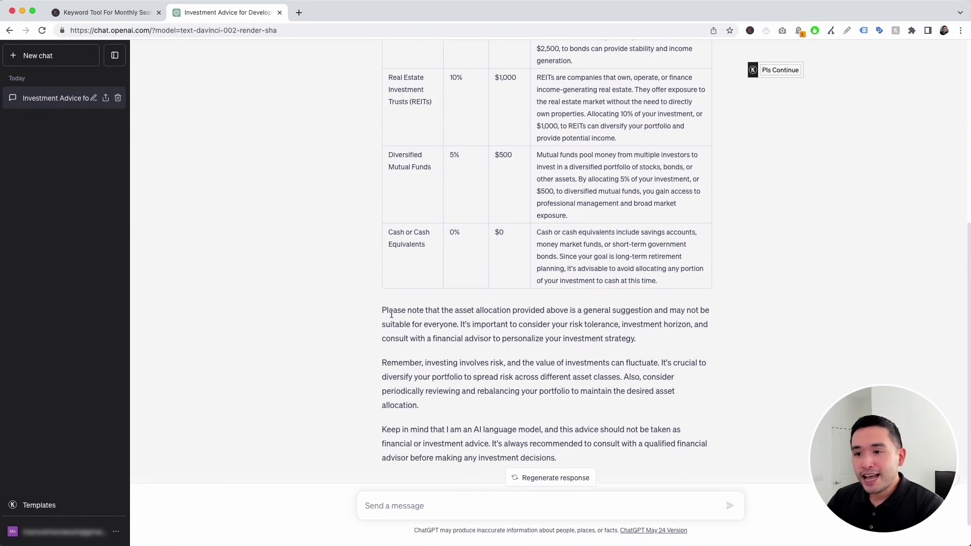
pyautogui.moveTo(391, 314); pyautogui.dragTo(625, 430)
pyautogui.click(617, 380)
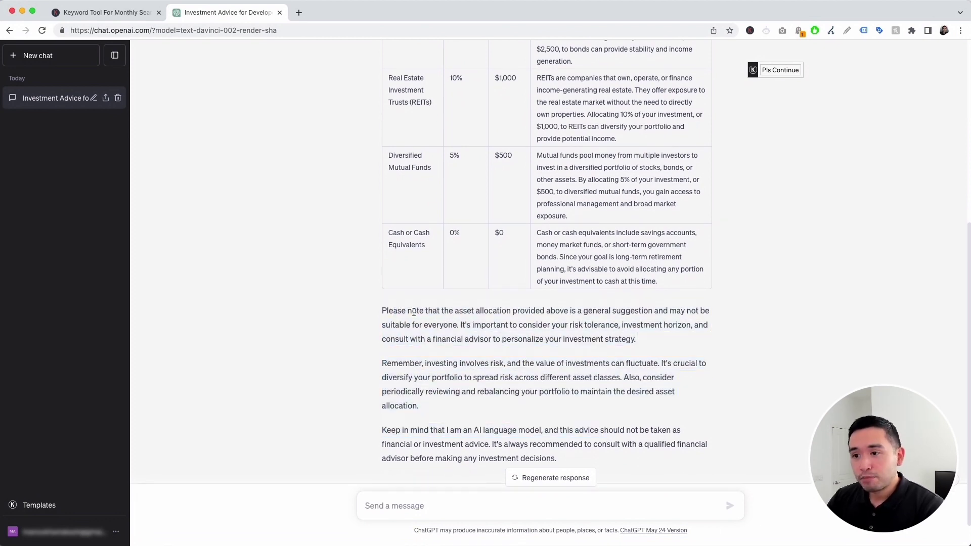
pyautogui.moveTo(414, 312); pyautogui.dragTo(454, 434)
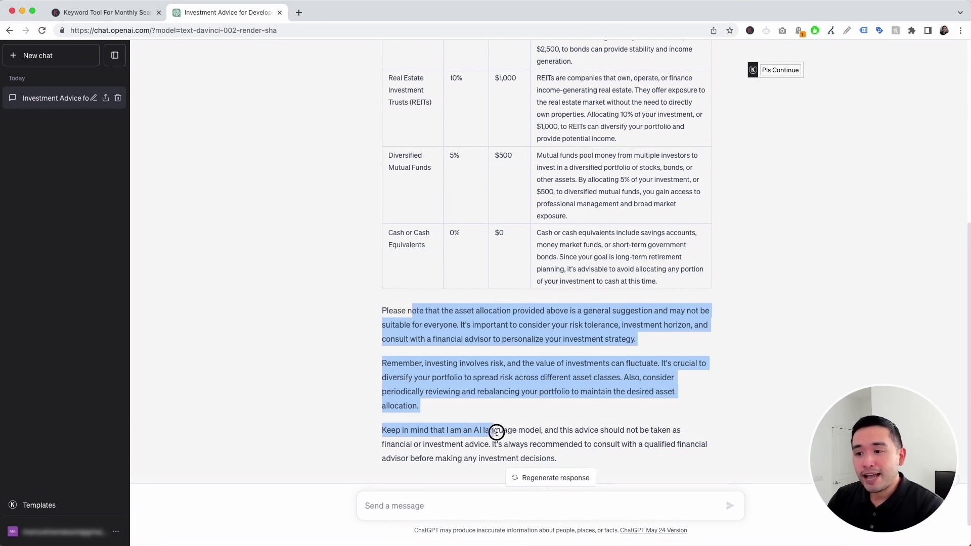
pyautogui.moveTo(497, 432); pyautogui.dragTo(634, 454)
pyautogui.click(632, 454)
pyautogui.scroll(5, 572, 432)
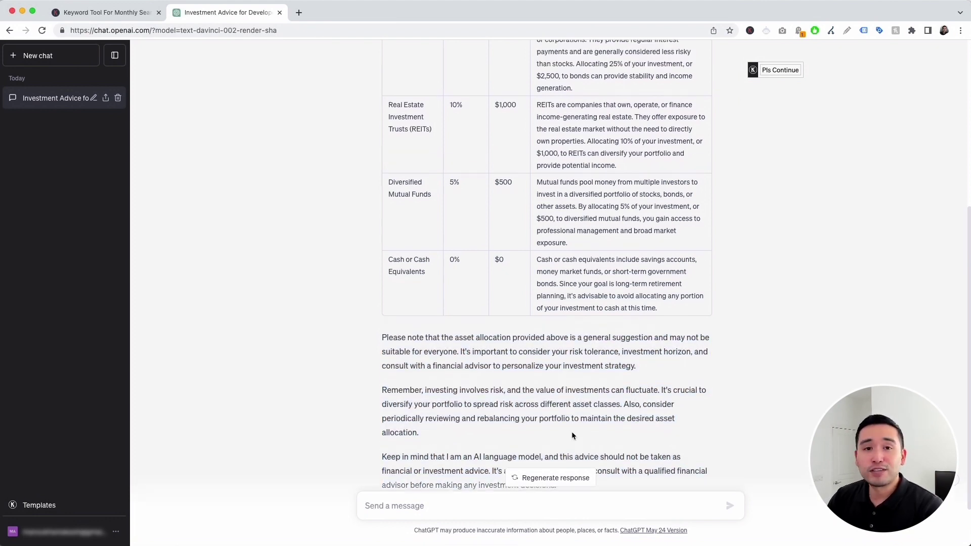
pyautogui.scroll(3, 571, 433)
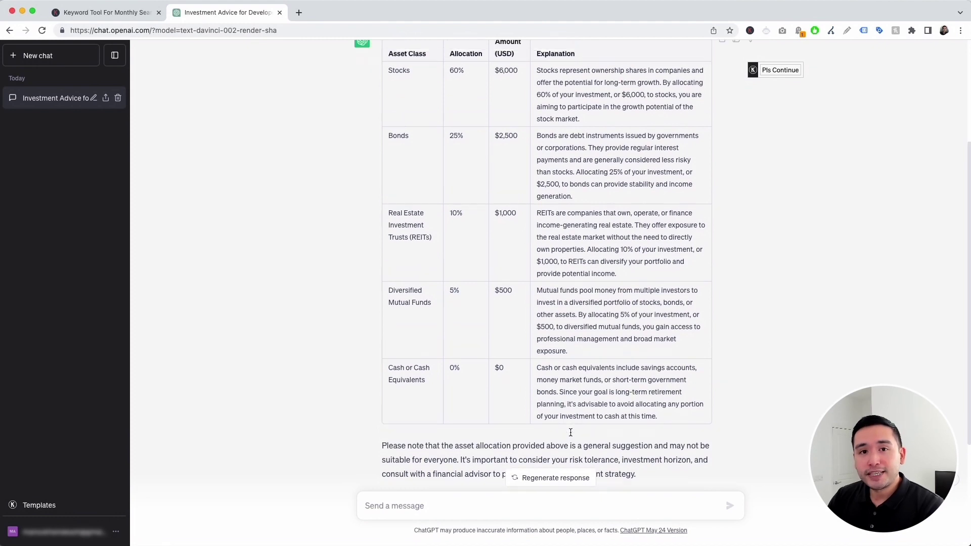
pyautogui.scroll(3, 525, 320)
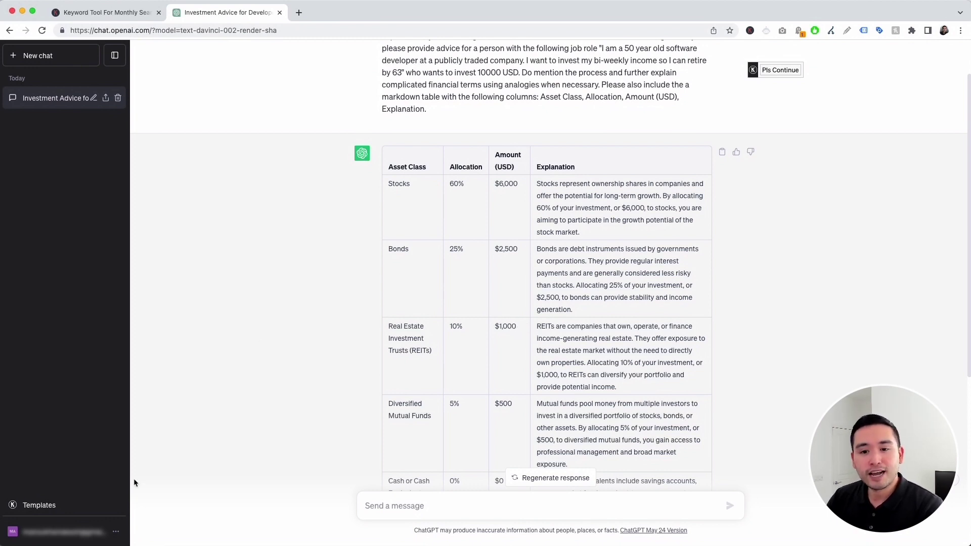
# - Switch the Keywords Everywhere template to Excel Macro Helper
pyautogui.click(56, 505)
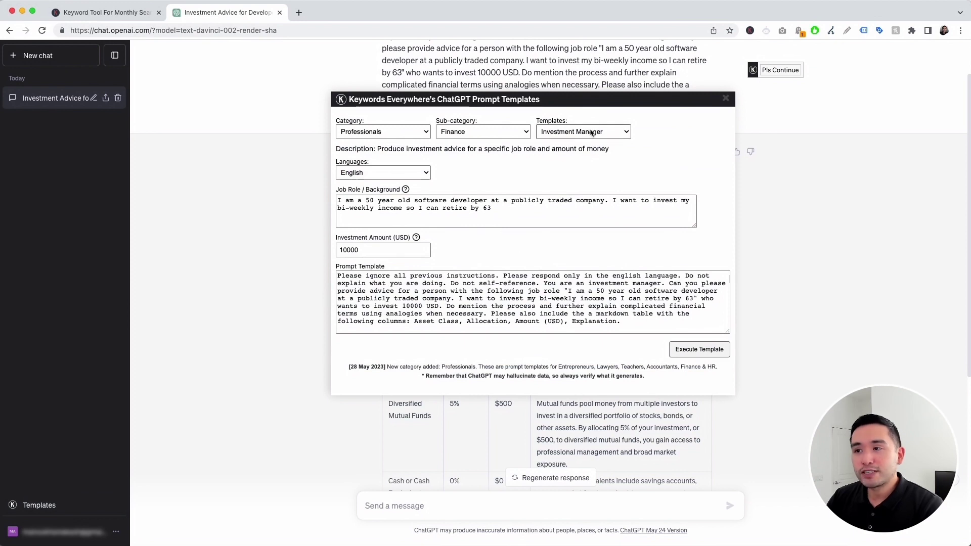
pyautogui.click(591, 132)
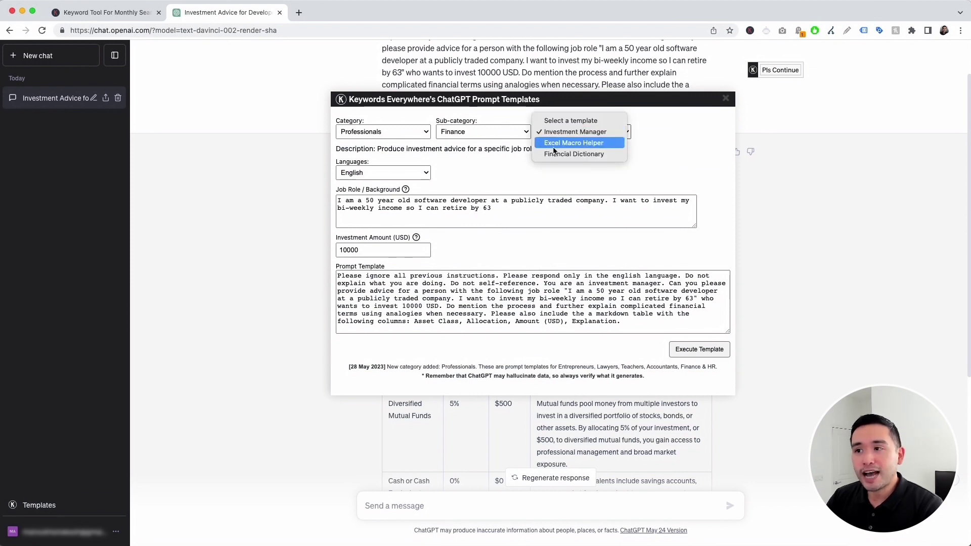
pyautogui.click(588, 144)
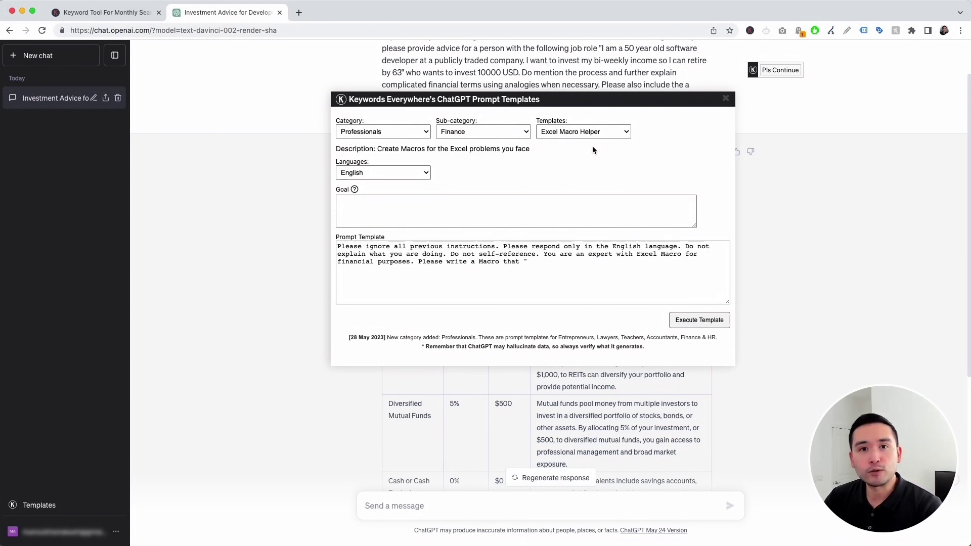
# - Keep English and paste the goal 'Unhide All Rows and Columns' into the Goal field
pyautogui.click(423, 173)
pyautogui.click(423, 173)
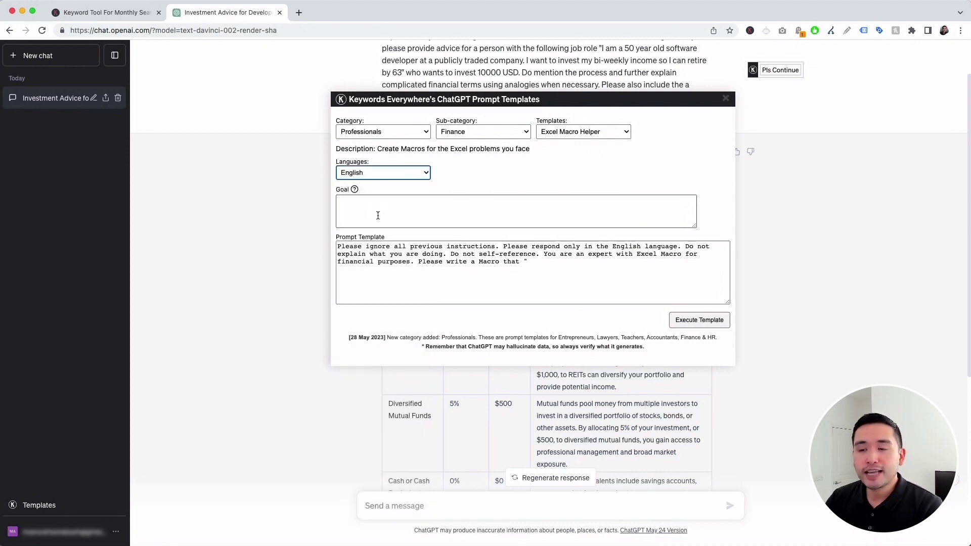
pyautogui.click(366, 205)
pyautogui.moveTo(353, 193)
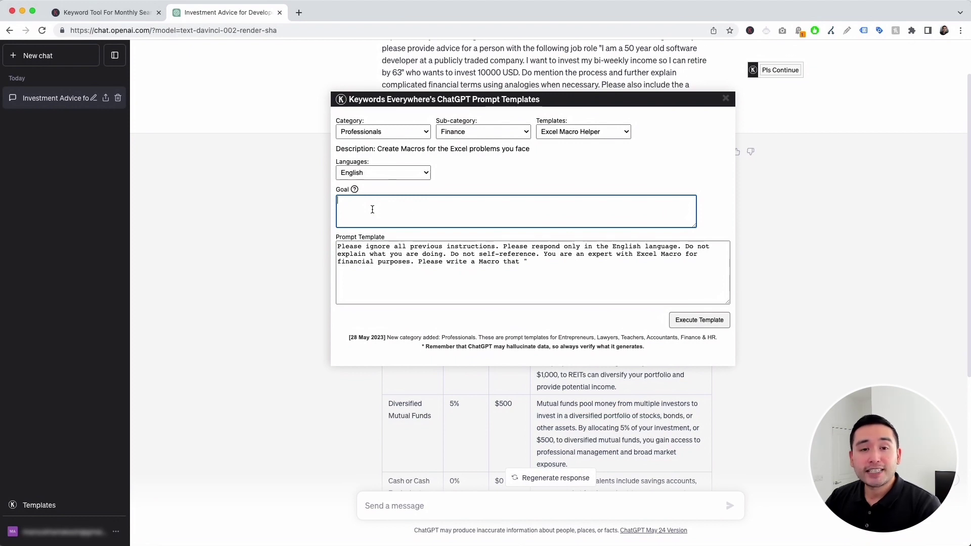
pyautogui.write('Unhide All Rows and Columns')
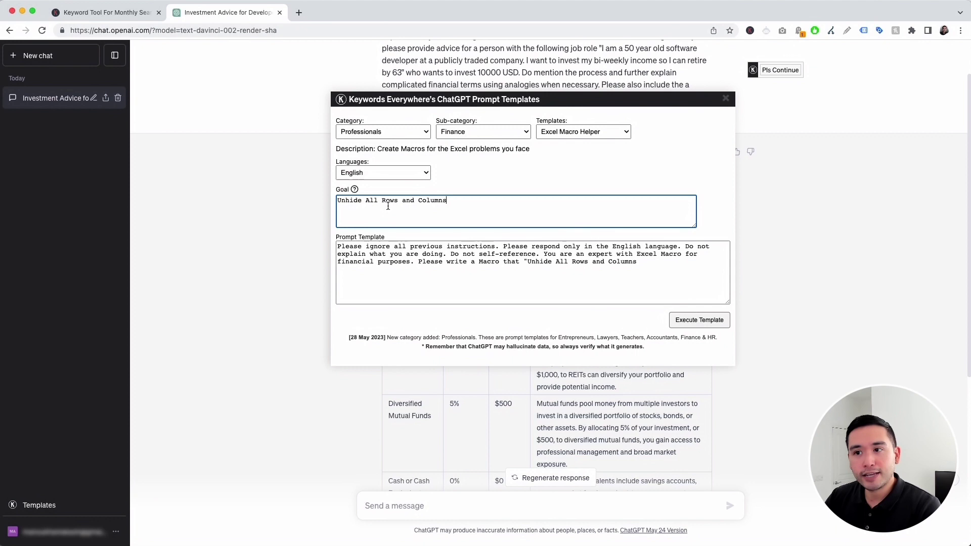
pyautogui.tripleClick(364, 202)
pyautogui.moveTo(337, 247); pyautogui.dragTo(653, 265)
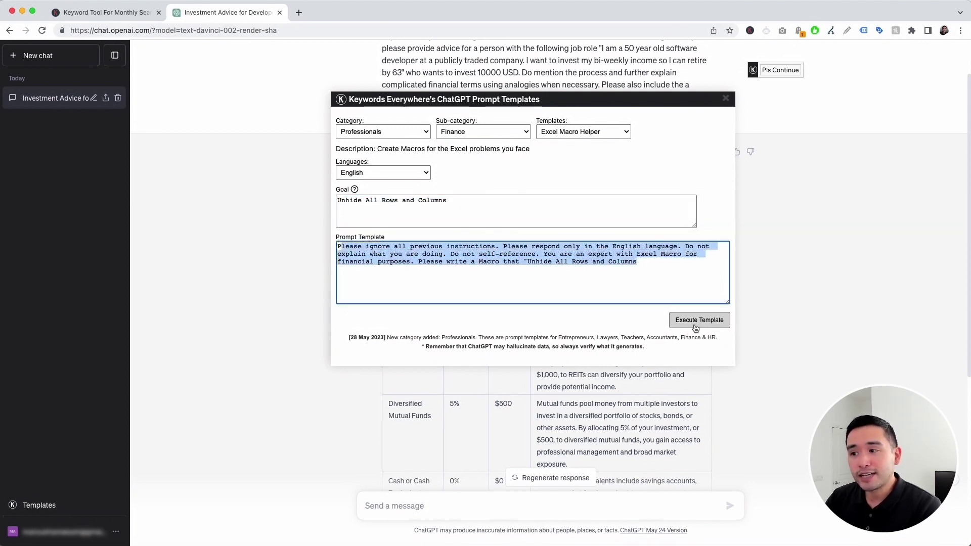
# - Execute the macro prompt and review the returned UnhideAllRowsAndColumns VBA code
pyautogui.click(696, 321)
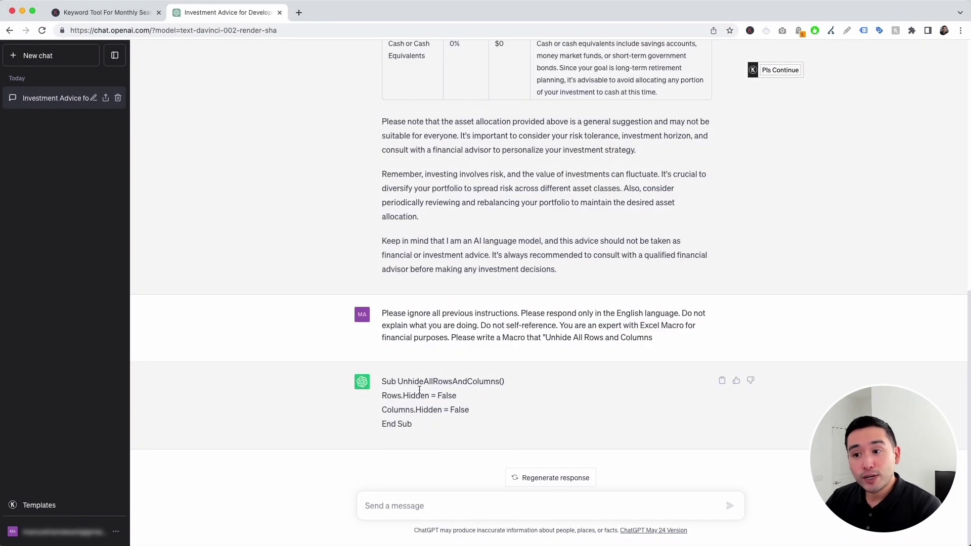
pyautogui.moveTo(386, 312); pyautogui.dragTo(507, 339)
pyautogui.click(425, 404)
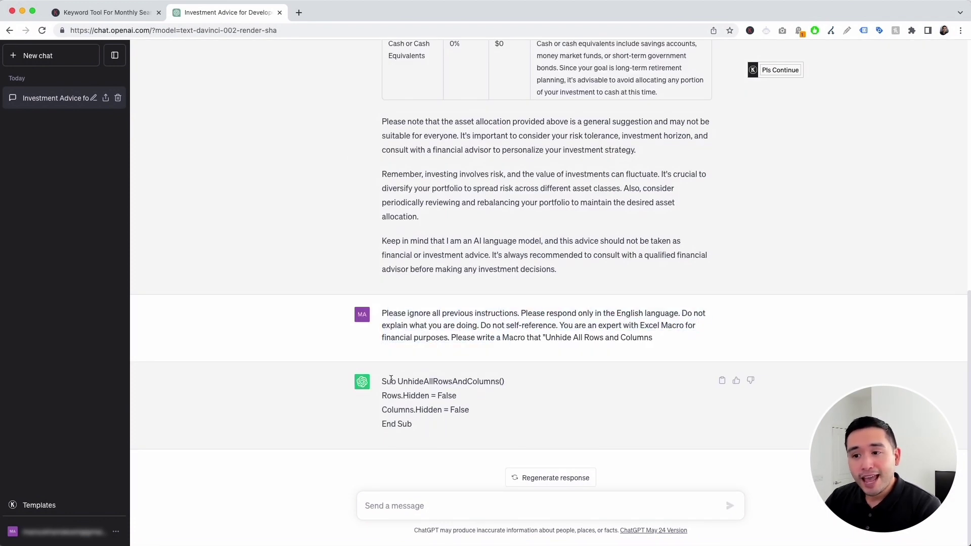
pyautogui.moveTo(384, 381)
pyautogui.mouseDown()
pyautogui.moveTo(416, 407)
pyautogui.moveTo(412, 421)
pyautogui.moveTo(383, 380)
pyautogui.mouseUp()
pyautogui.click(413, 427)
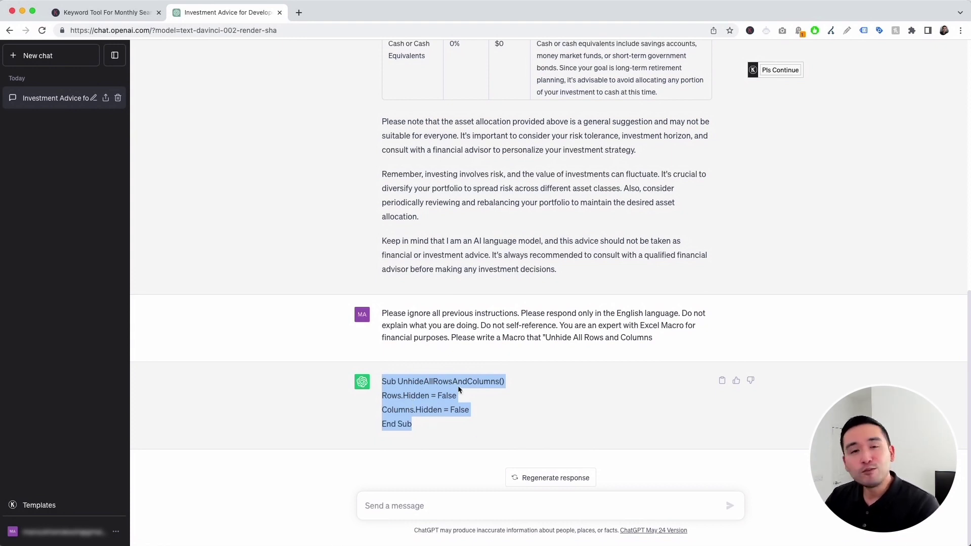
# - Load the Financial Dictionary template from the Keywords Everywhere Templates list
pyautogui.click(402, 376)
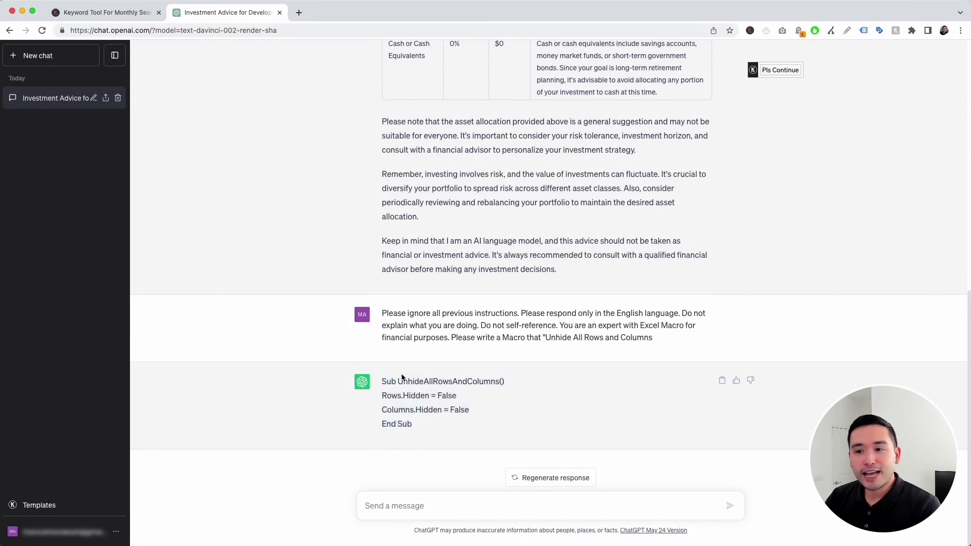
pyautogui.click(64, 502)
pyautogui.click(562, 132)
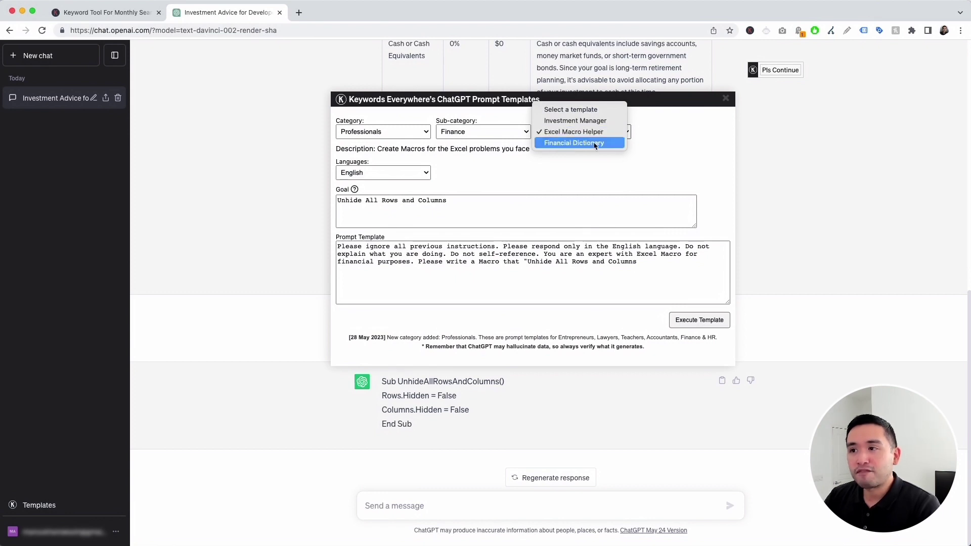
pyautogui.click(595, 144)
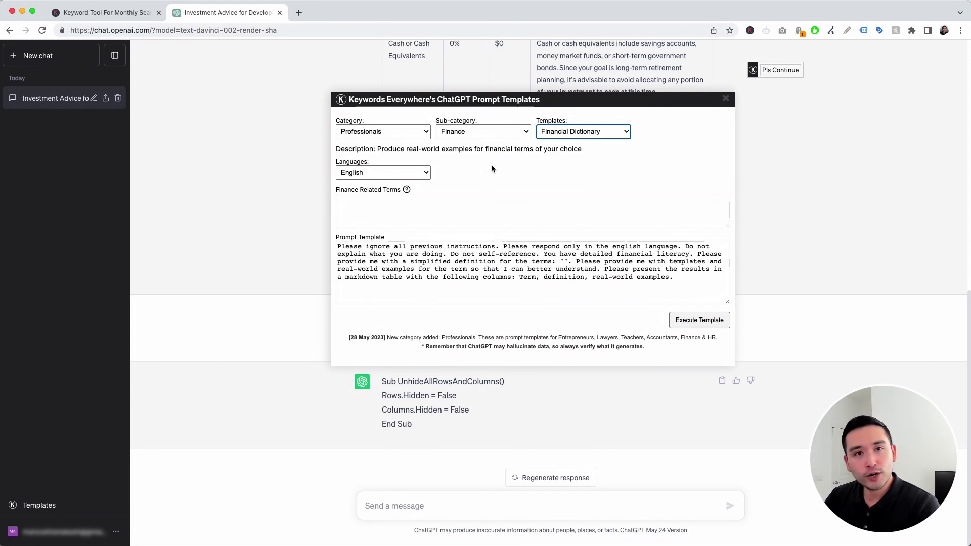
# - Keep English and paste Amortization, Assets, Bonds, Stocks, EBITDA as the finance terms
pyautogui.click(426, 172)
pyautogui.click(495, 166)
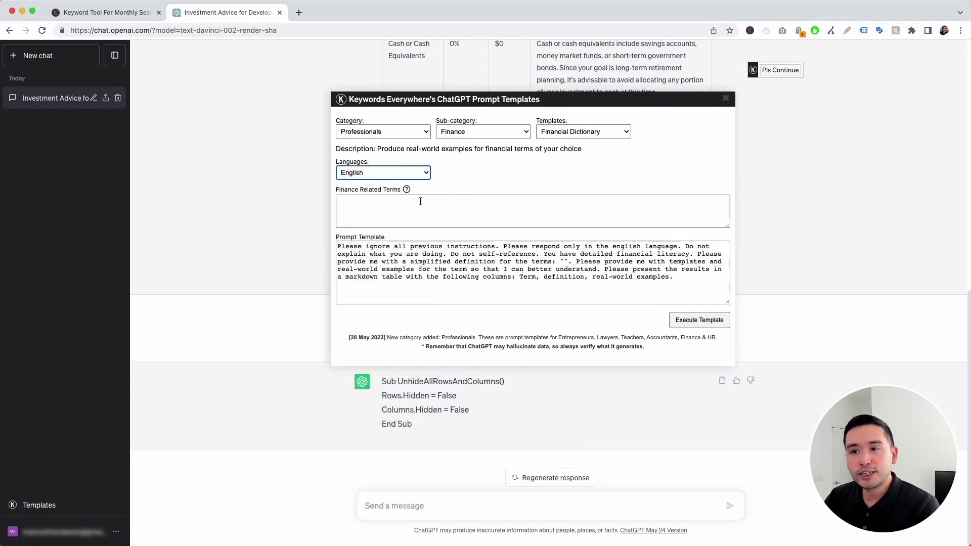
pyautogui.click(421, 201)
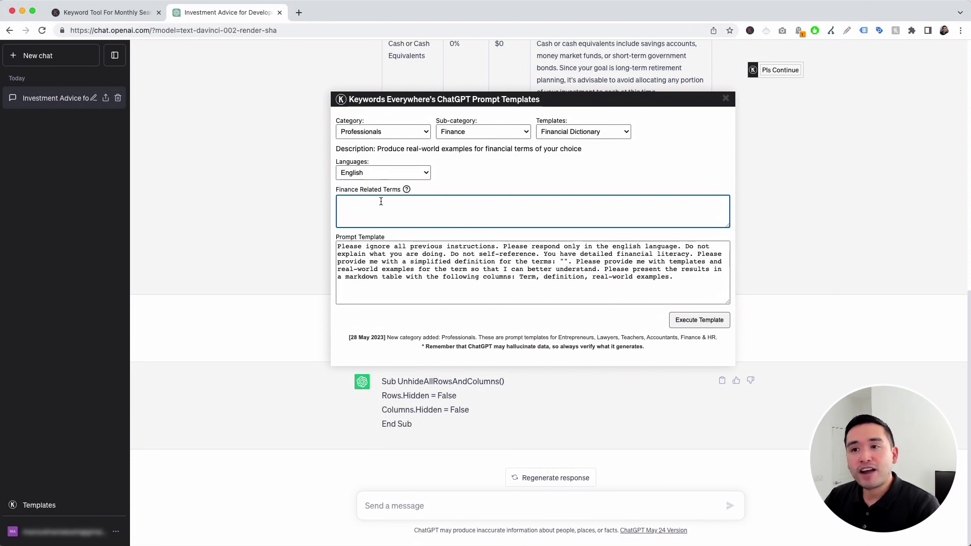
pyautogui.write('Amortization, Assets, Bonds, Stocks, EBITDA')
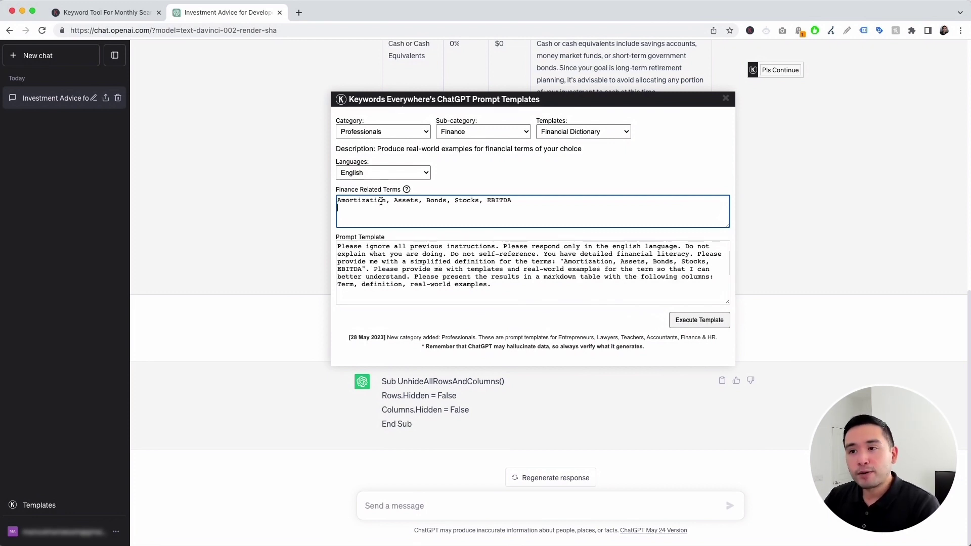
pyautogui.moveTo(338, 202); pyautogui.dragTo(515, 202)
pyautogui.moveTo(337, 247); pyautogui.dragTo(514, 278)
pyautogui.click(514, 281)
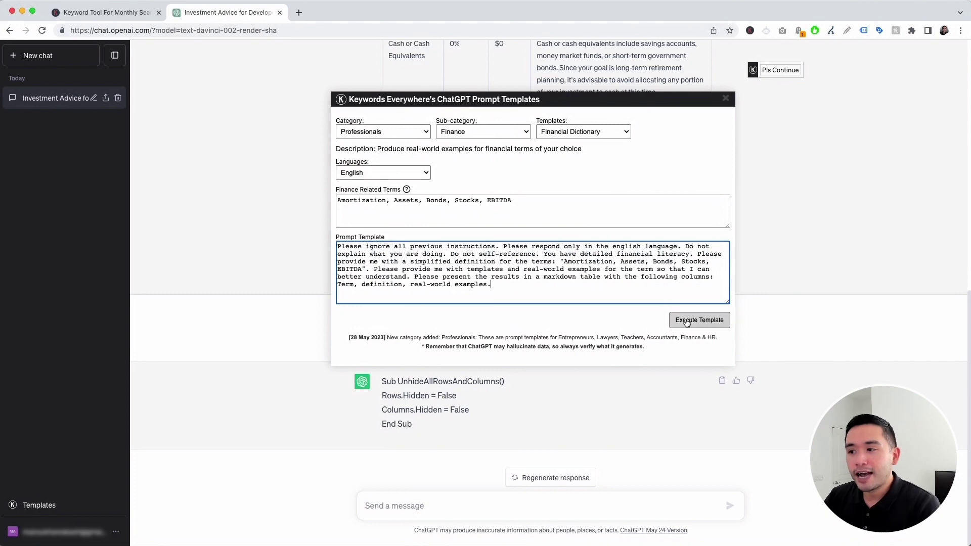
# - Execute the Financial Dictionary prompt and review the Amortization definition and example
pyautogui.click(687, 320)
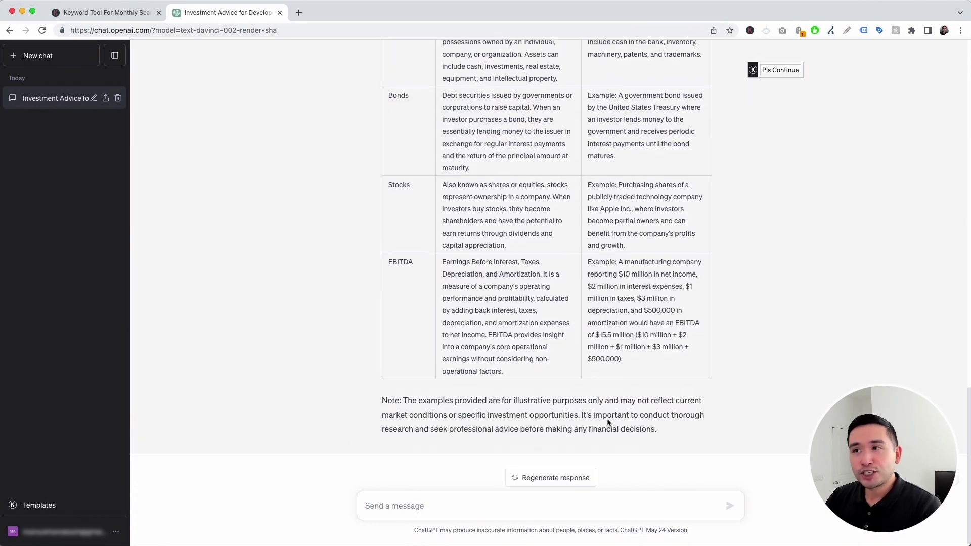
pyautogui.scroll(3, 628, 428)
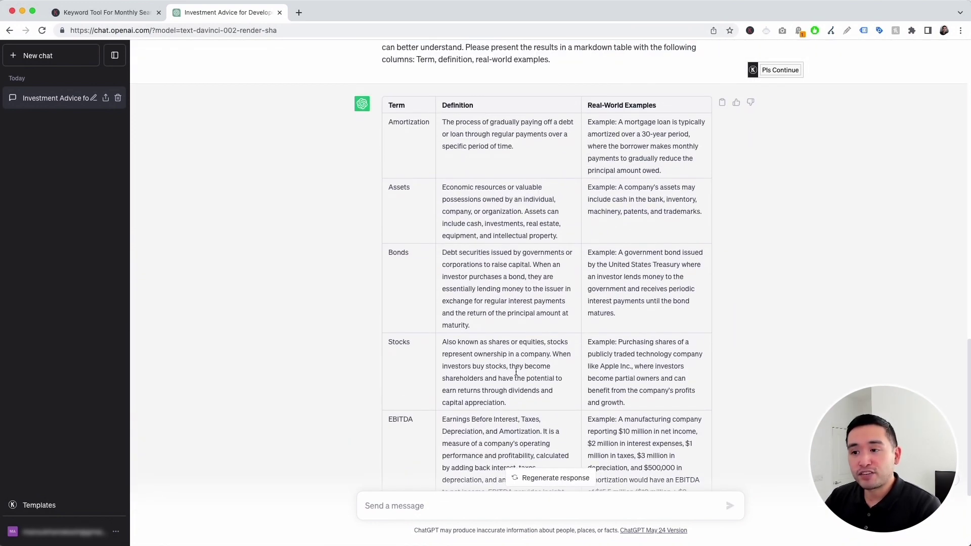
pyautogui.scroll(1, 396, 415)
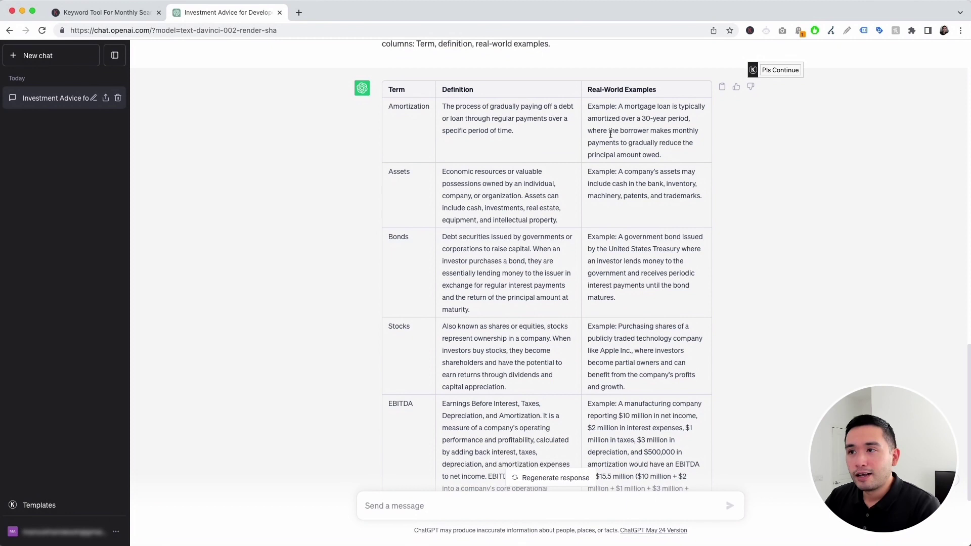
pyautogui.moveTo(389, 117); pyautogui.dragTo(521, 141)
pyautogui.click(622, 136)
pyautogui.moveTo(589, 117); pyautogui.dragTo(678, 165)
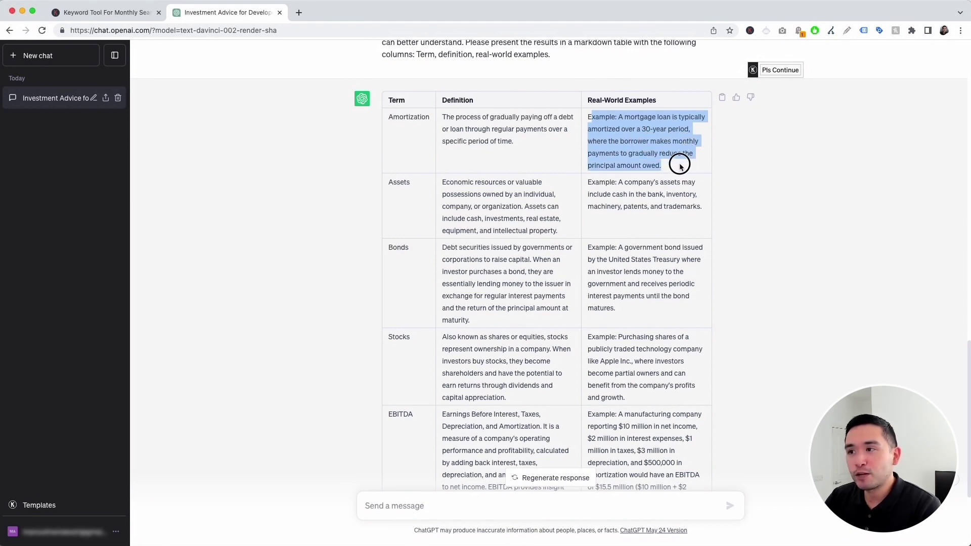
# - Review the Assets and Bonds rows and the disclaimer note below the table
pyautogui.moveTo(395, 184); pyautogui.dragTo(413, 184)
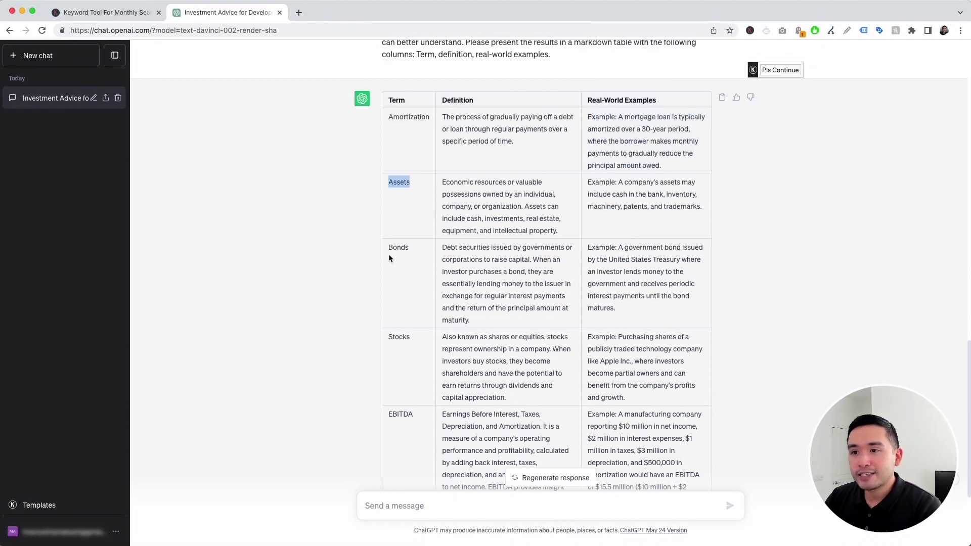
pyautogui.moveTo(394, 247); pyautogui.dragTo(410, 247)
pyautogui.scroll(-2, 410, 323)
pyautogui.moveTo(397, 335); pyautogui.dragTo(546, 415)
pyautogui.scroll(-3, 425, 423)
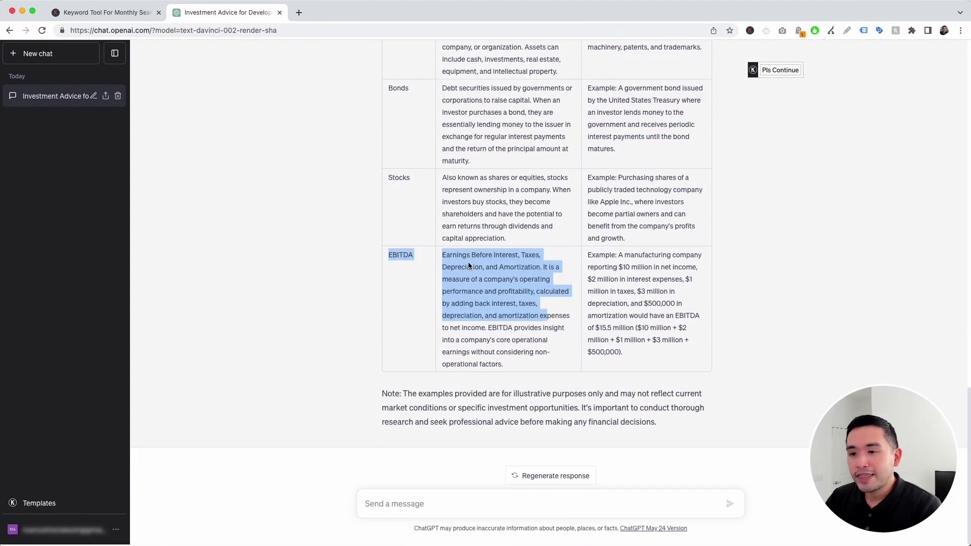
pyautogui.moveTo(407, 395); pyautogui.dragTo(593, 409)
pyautogui.click(594, 410)
pyautogui.scroll(3, 547, 379)
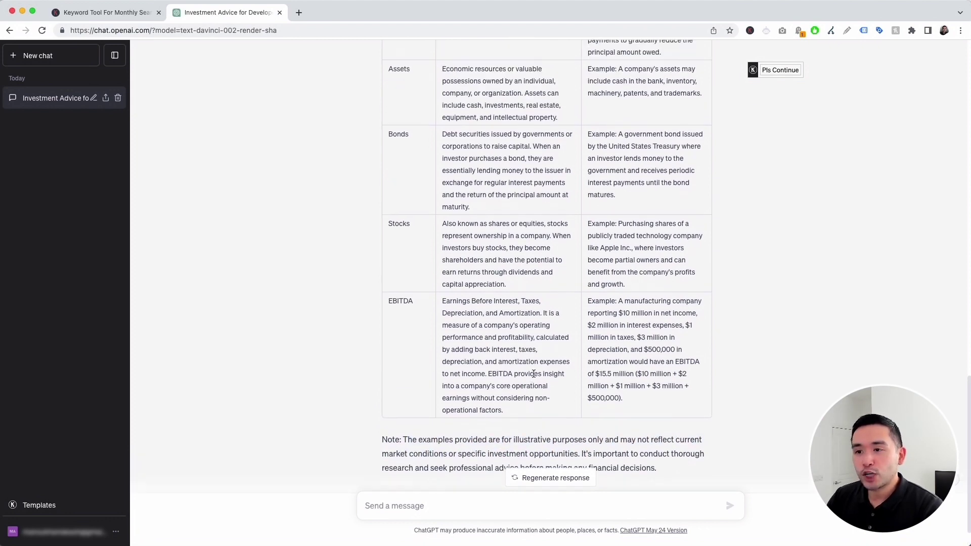
pyautogui.scroll(3, 533, 377)
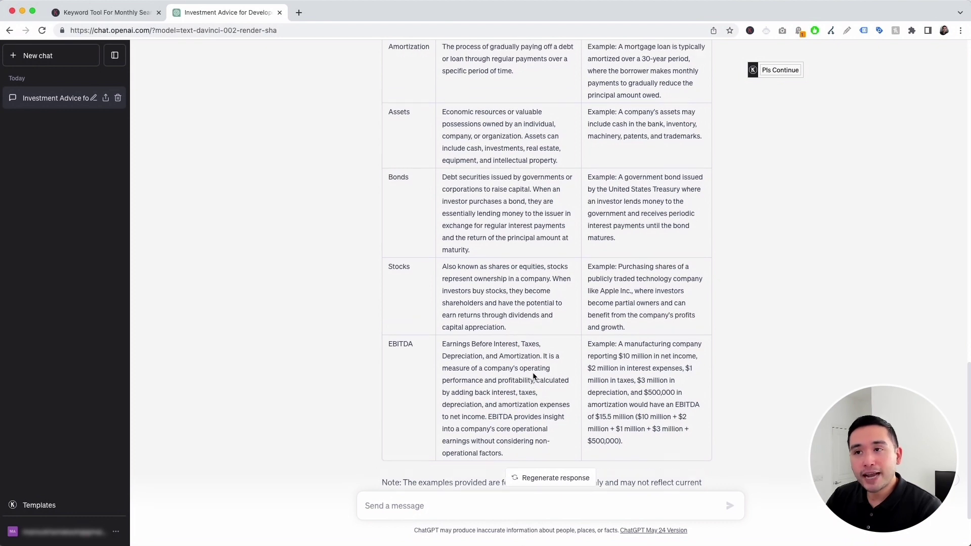